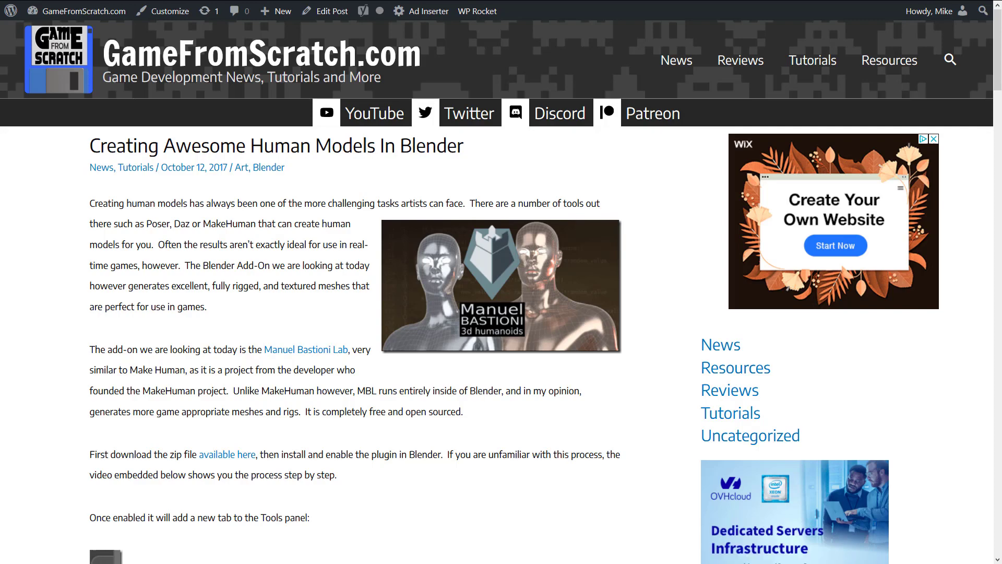
- Scroll through the Creating Awesome Human Models article, then go to the MakeHuman 1.2.0 Alpha 2 Released post
scroll(263, 263, down, 20)
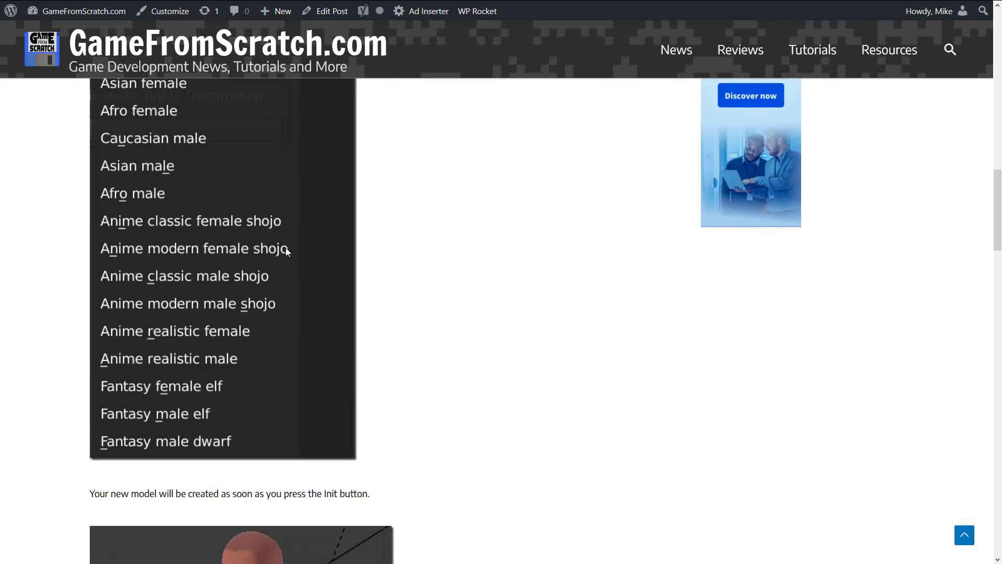
scroll(288, 254, down, 15)
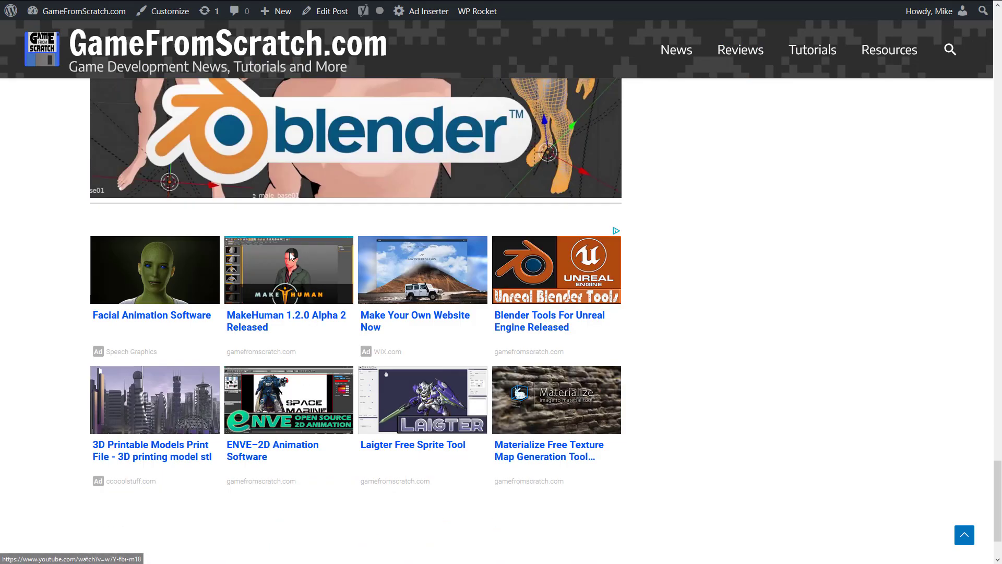
scroll(252, 246, up, 6)
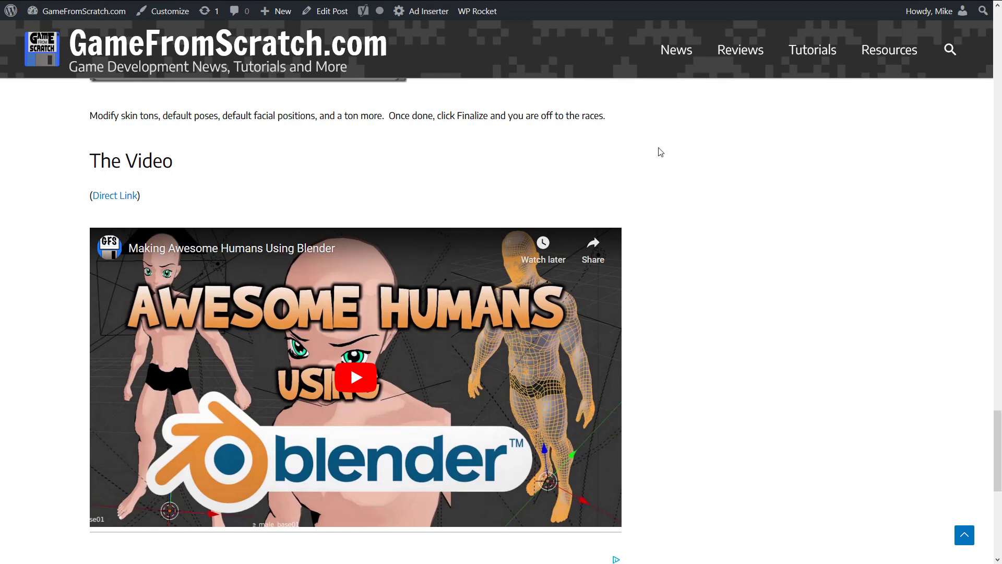
key(Home)
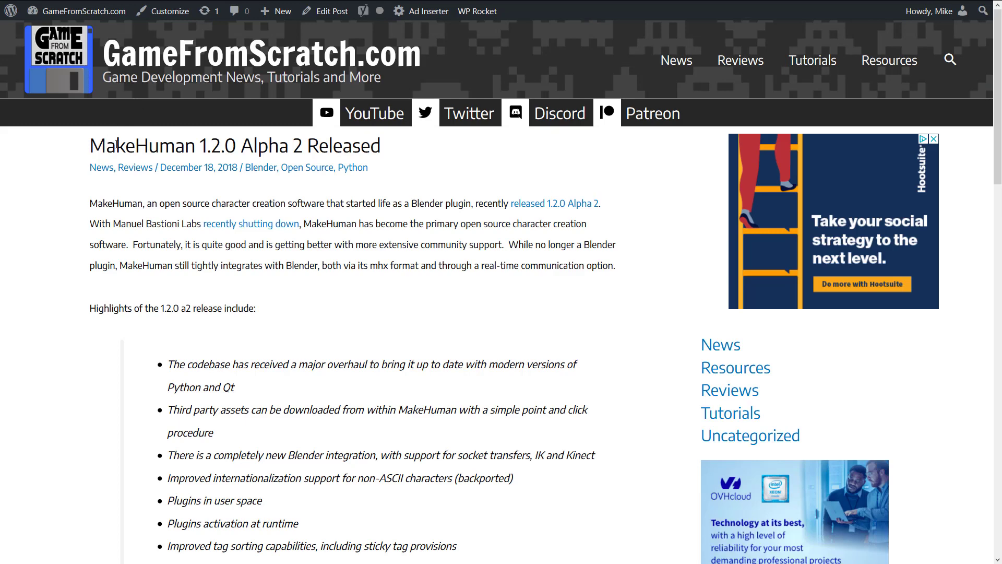
- Highlight the sentence about Manuel Bastioni Labs shutting down, then switch to the MB-Lab 1.7.8 tab
scroll(379, 387, down, 15)
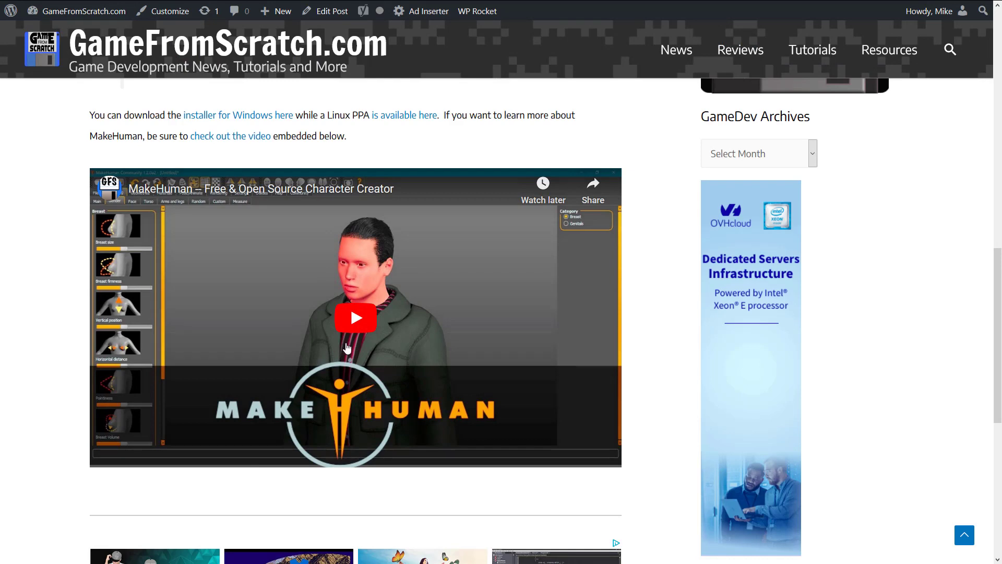
scroll(370, 350, up, 6)
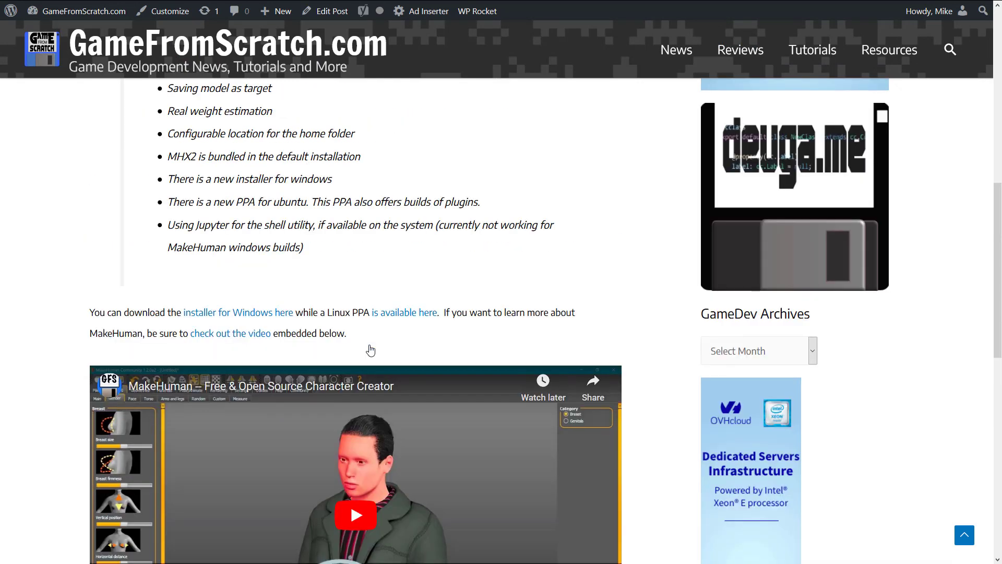
scroll(370, 349, up, 8)
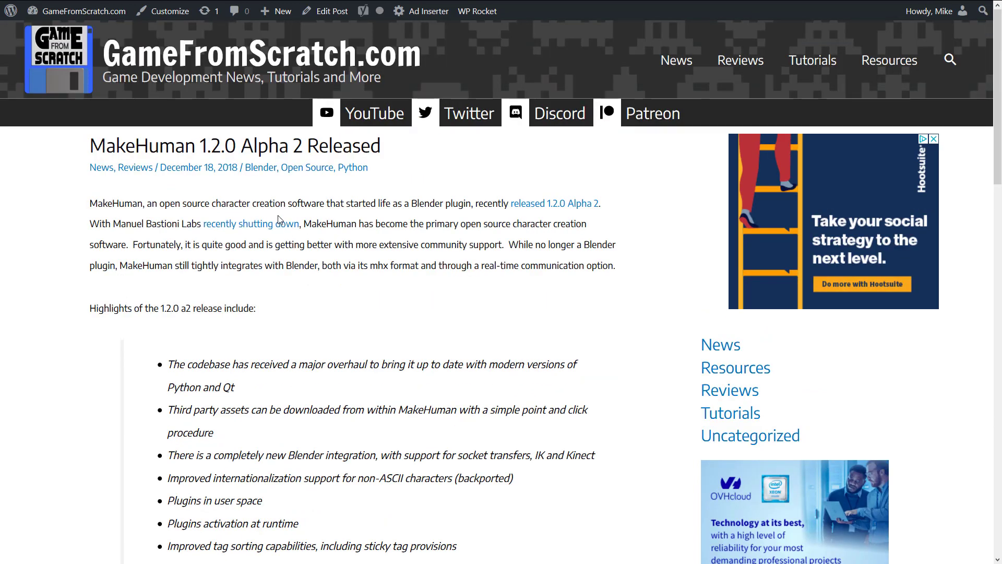
drag(106, 224, 357, 235)
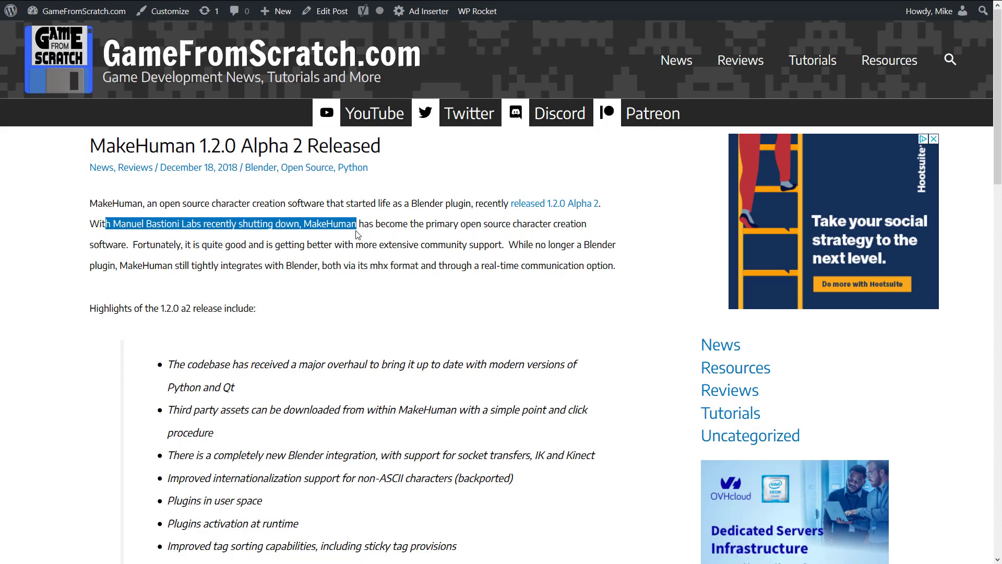
key(ctrl+Tab)
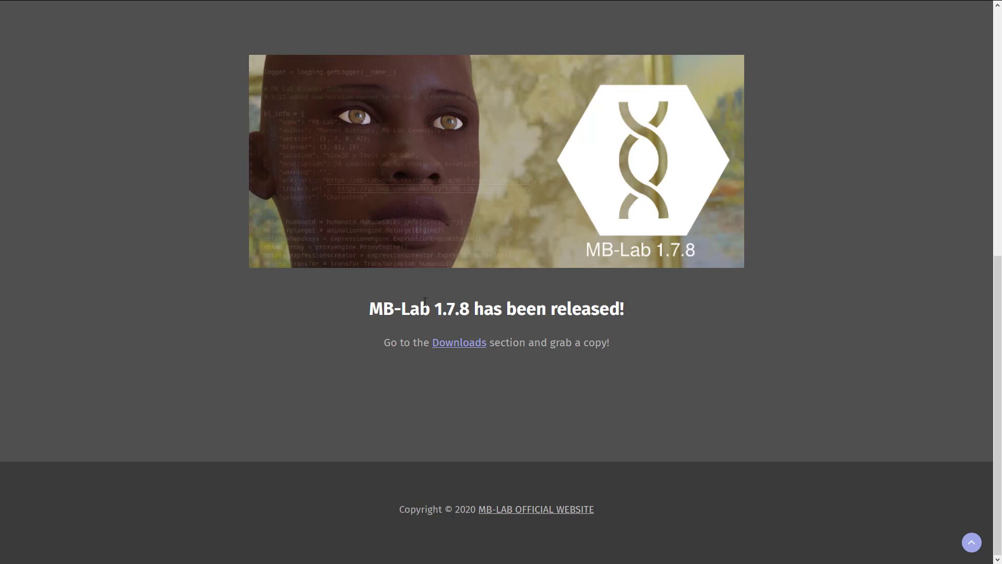
- Go to the MB-Lab 1.7.8 Downloads page and scroll to its 92.41 MB file and changelog
mouse_move(234, 9)
scroll(385, 238, down, 5)
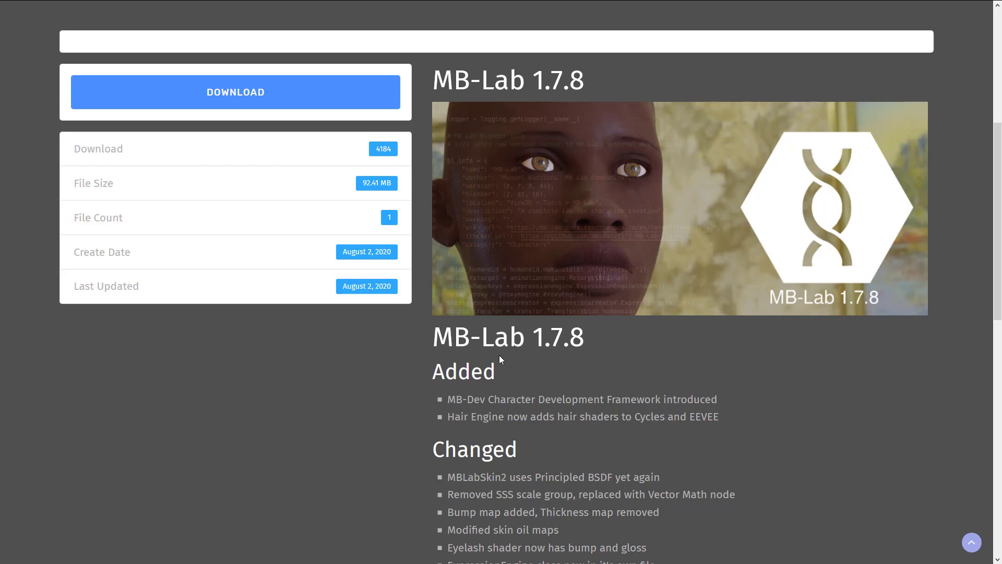
- Switch to Blender, dismiss the splash screen and delete the default cube
key(alt+Tab)
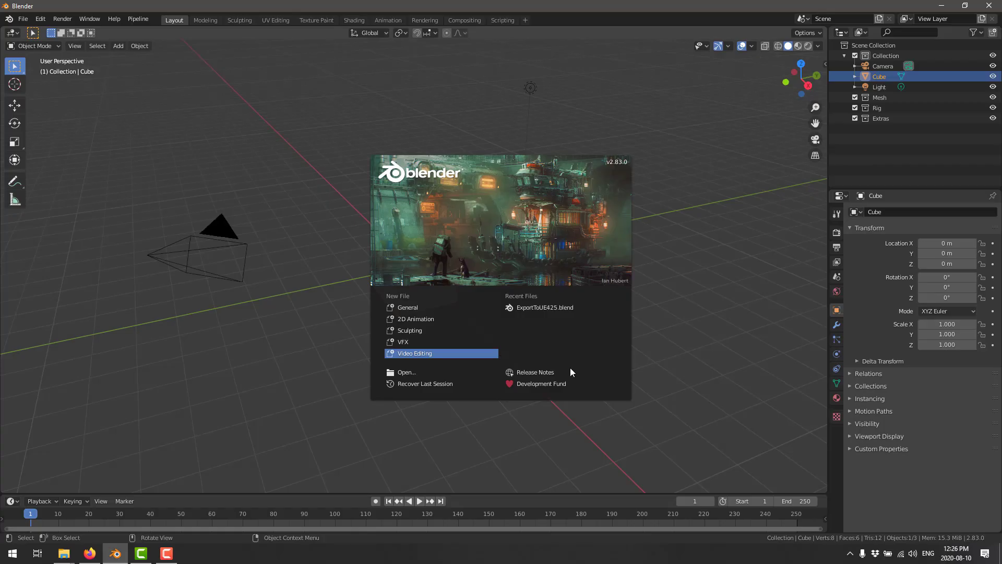
click(534, 214)
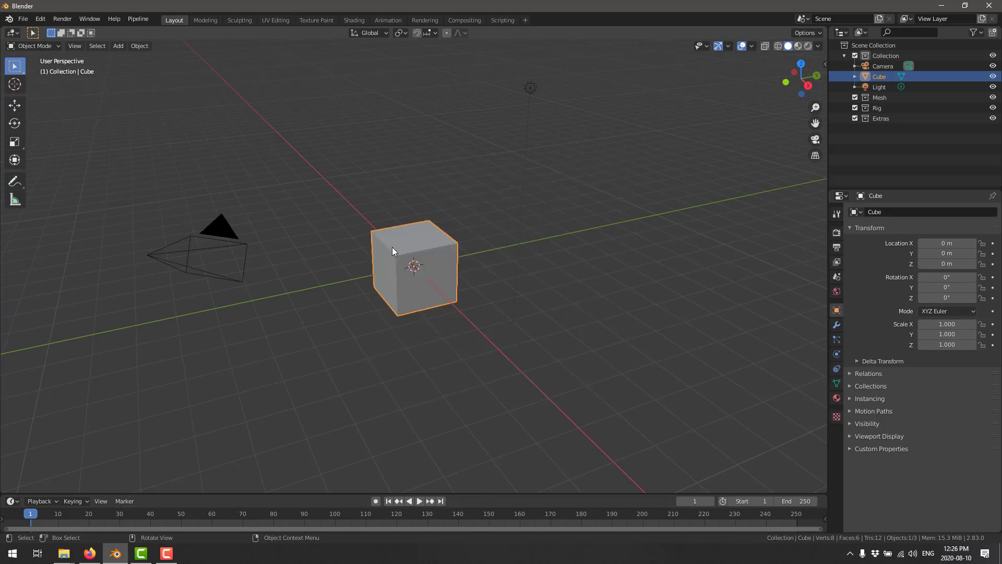
key(Delete)
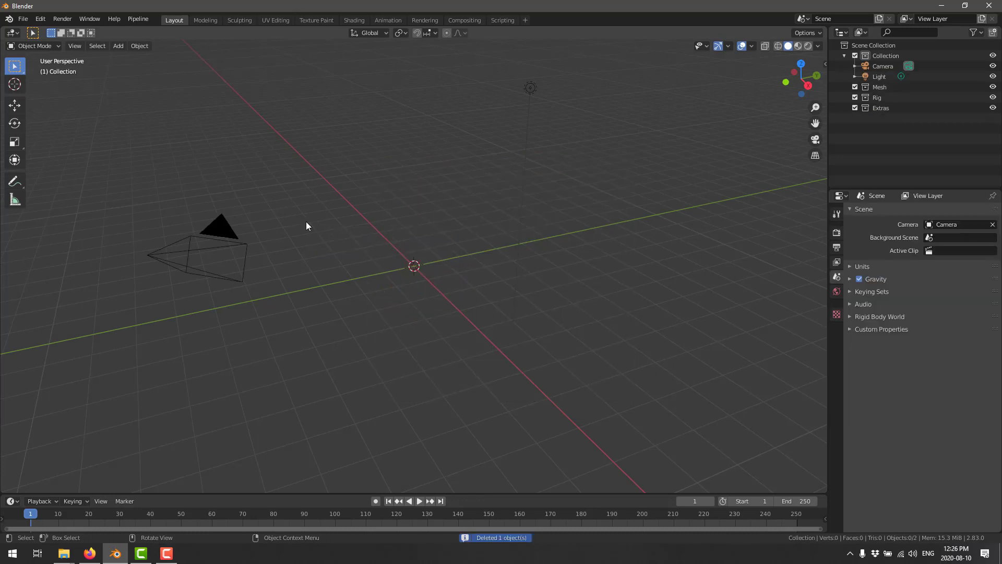
- Install the MB_Lab_178.zip add-on from the Downloads folder through Preferences > Add-ons
click(23, 18)
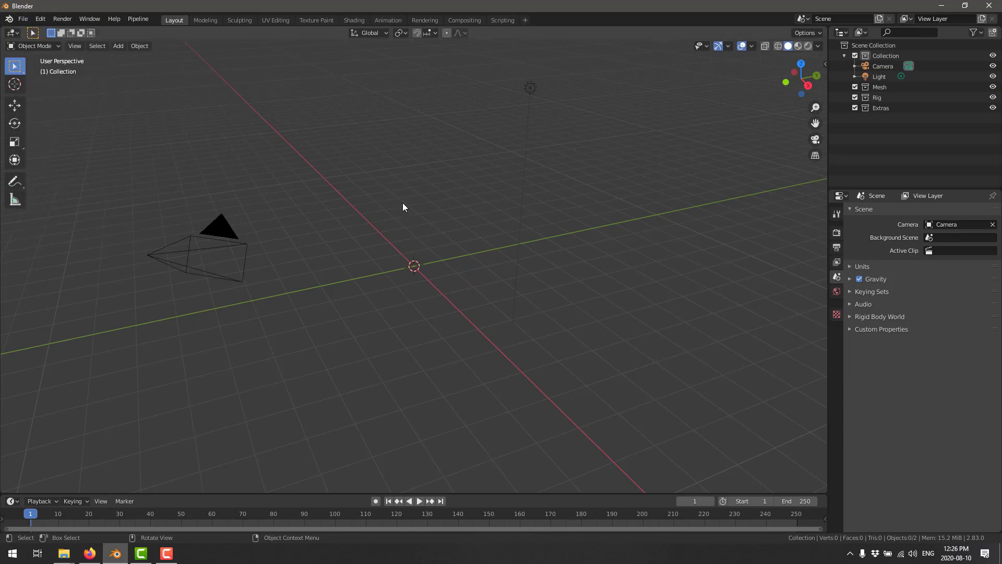
click(41, 19)
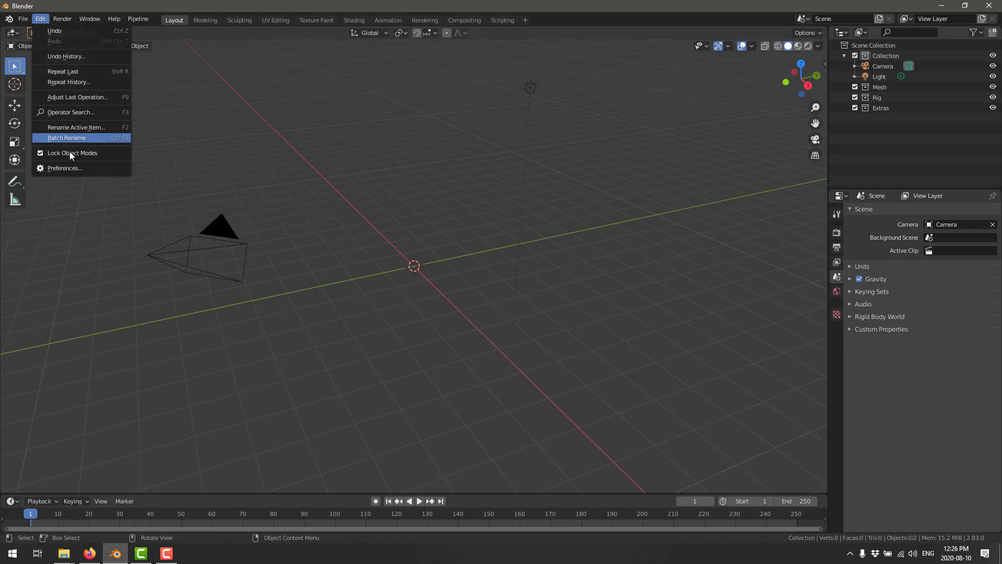
click(74, 168)
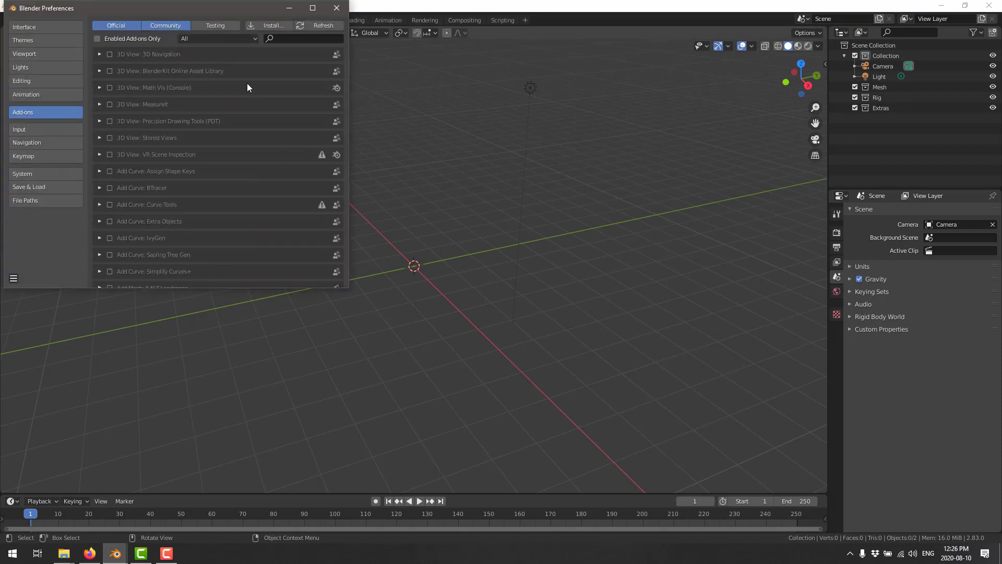
click(274, 26)
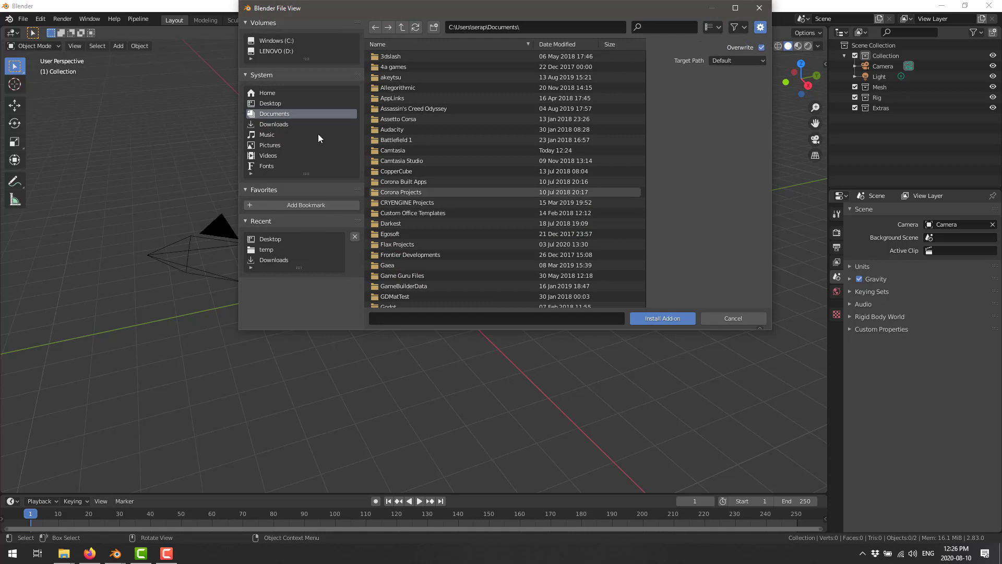
click(286, 124)
scroll(427, 228, down, 5)
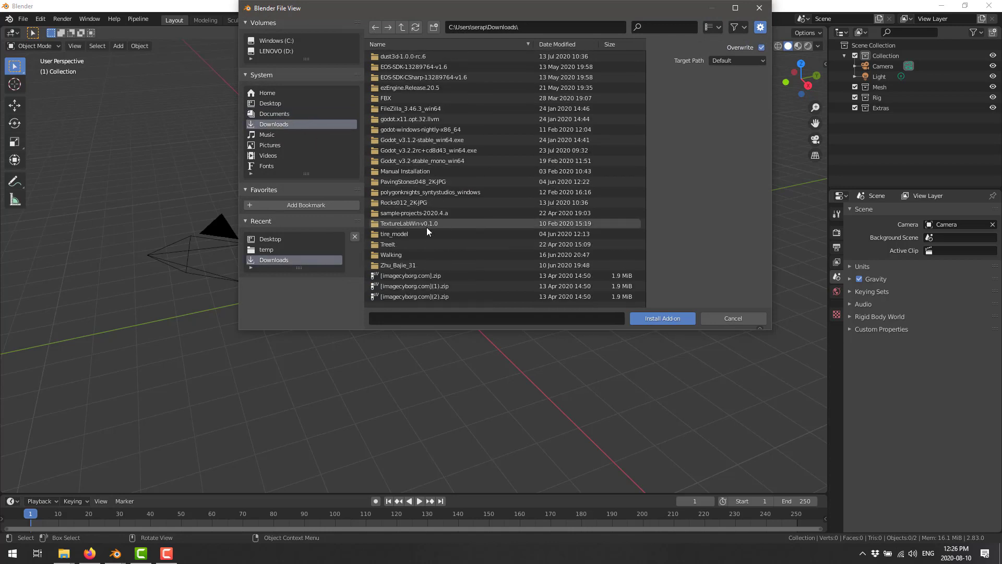
scroll(427, 227, down, 2)
scroll(443, 221, down, 10)
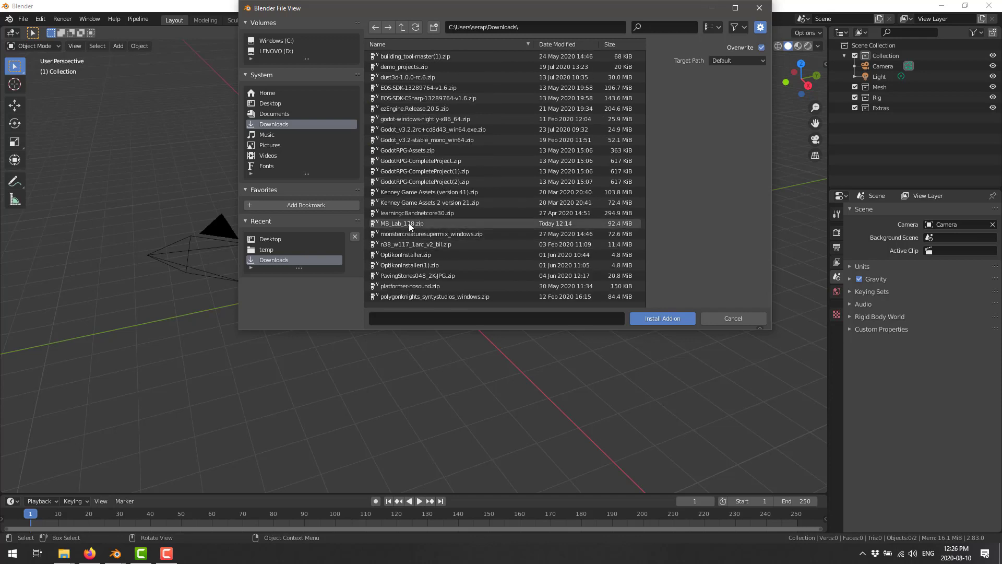
click(410, 223)
click(649, 320)
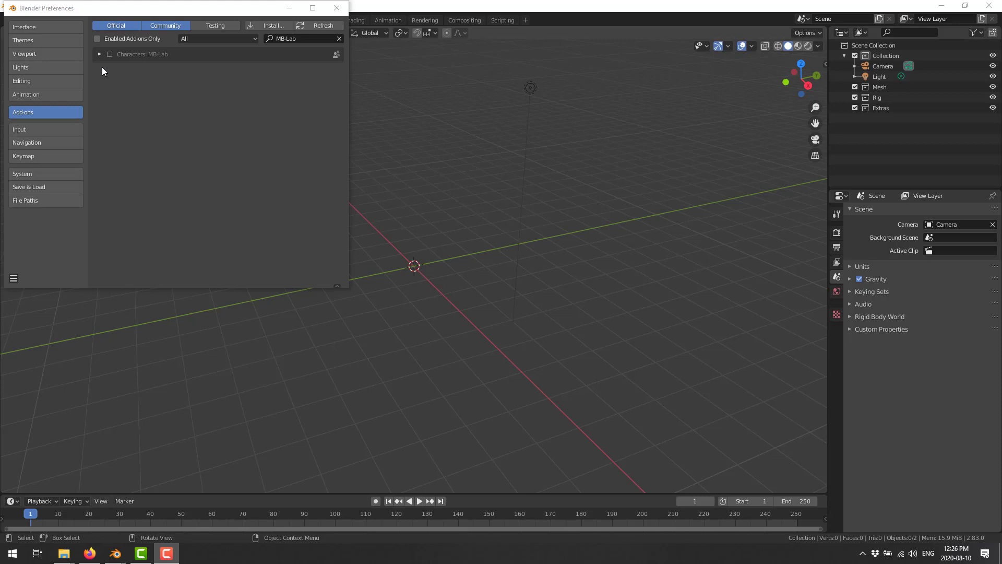
- Enable the Characters: MB-Lab add-on, check it is up to date, and close Preferences
click(101, 53)
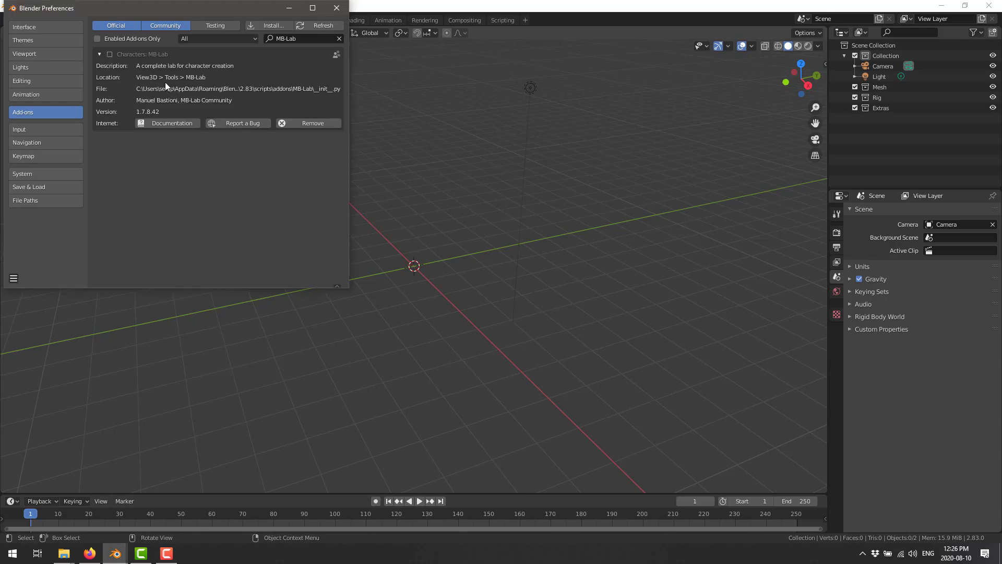
click(109, 54)
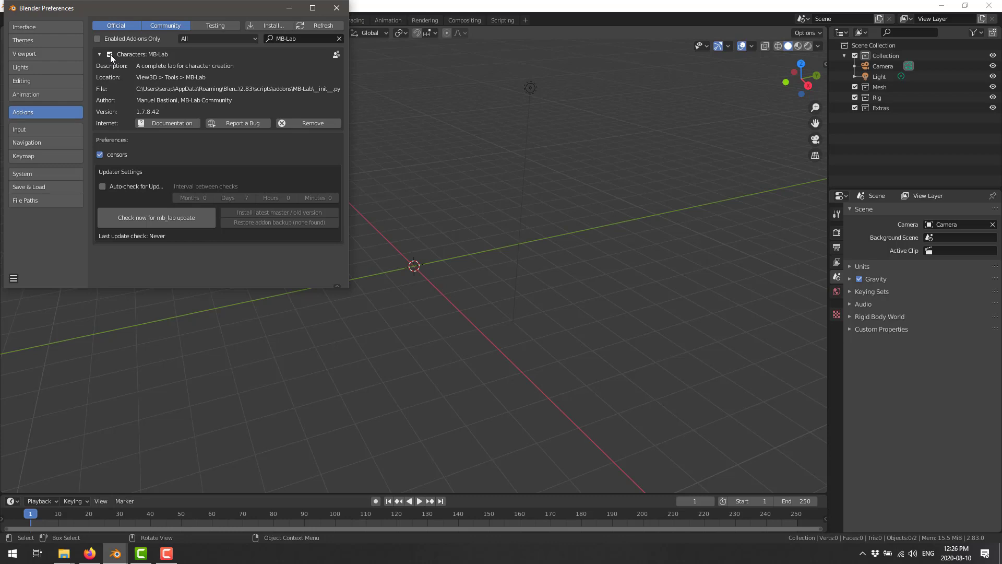
click(143, 218)
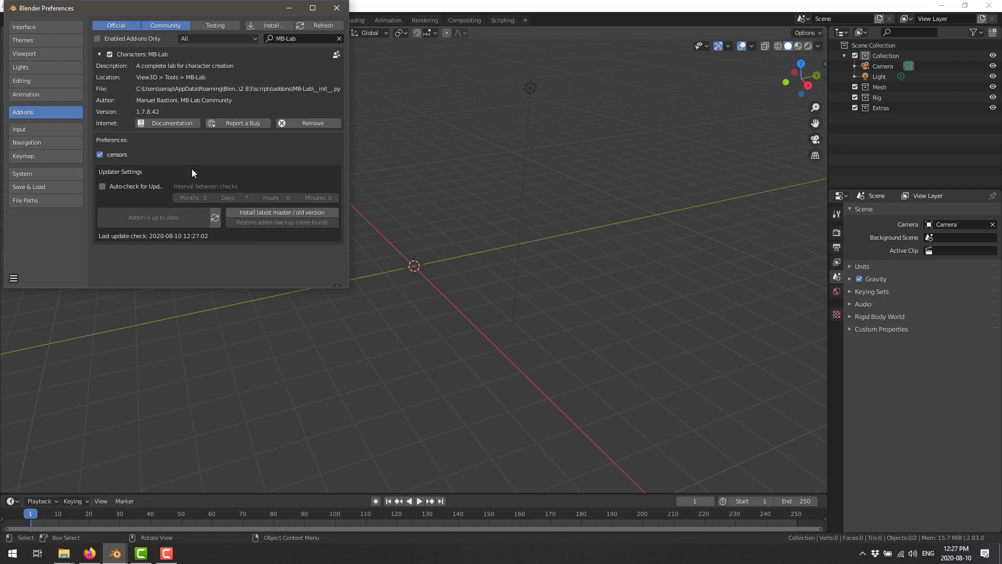
click(337, 8)
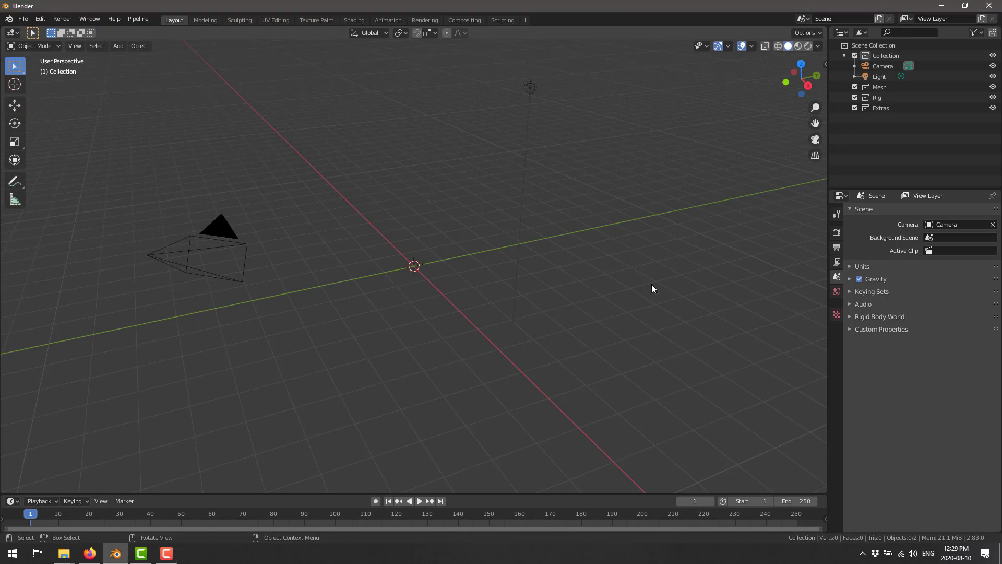
- In the MB-Lab side panel, keep the MB_Lab project and choose the Caucasian male template
click(825, 63)
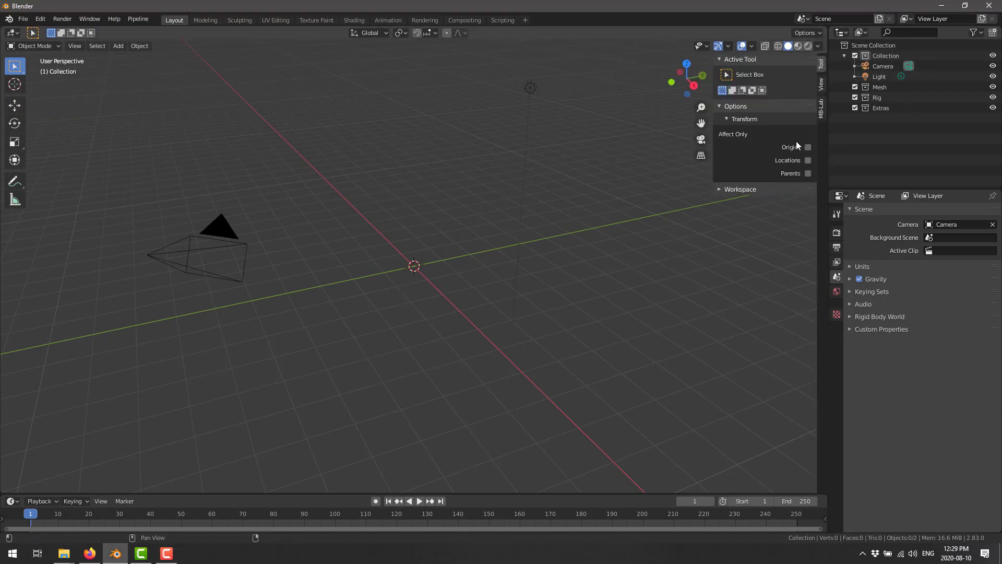
click(822, 109)
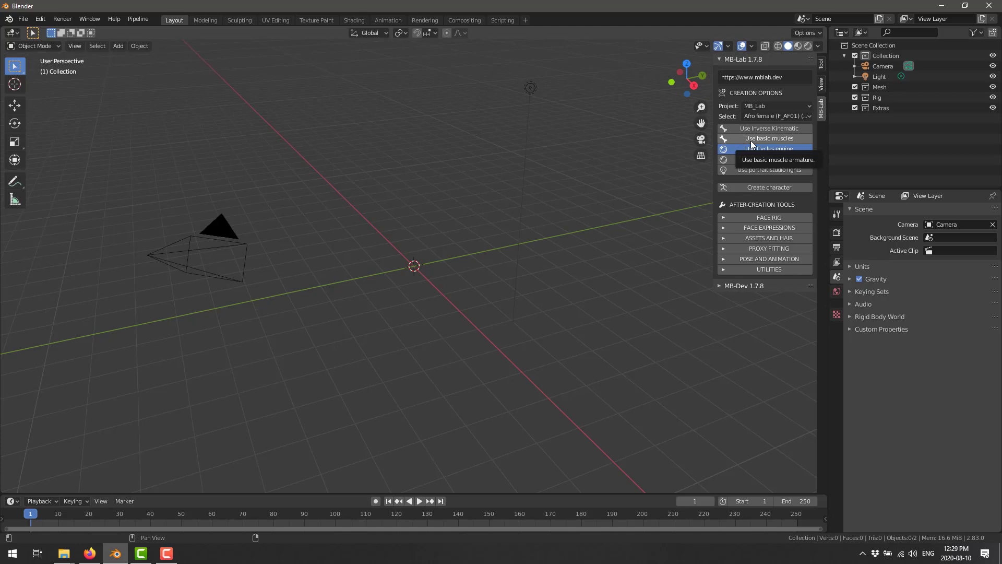
click(781, 106)
click(768, 113)
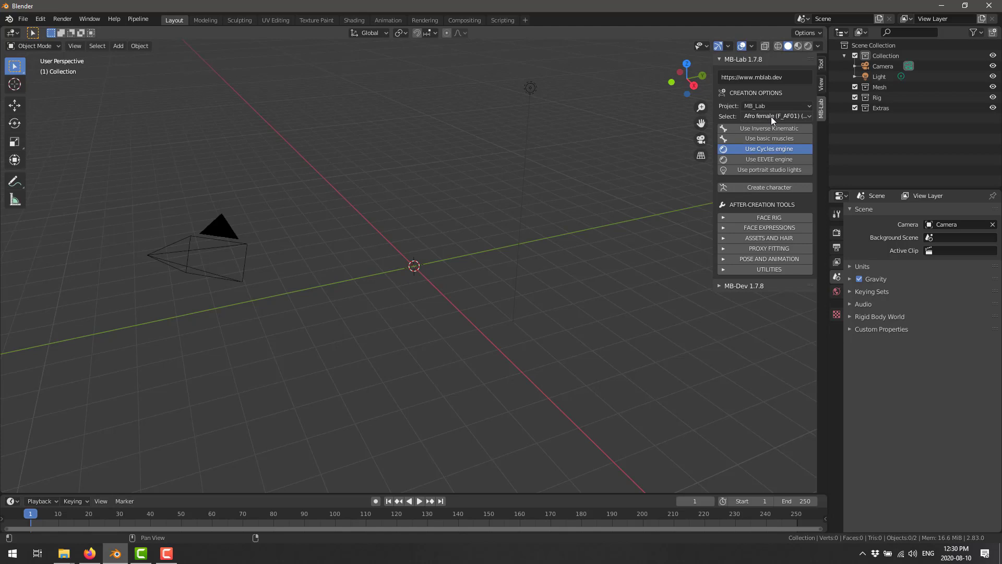
click(771, 117)
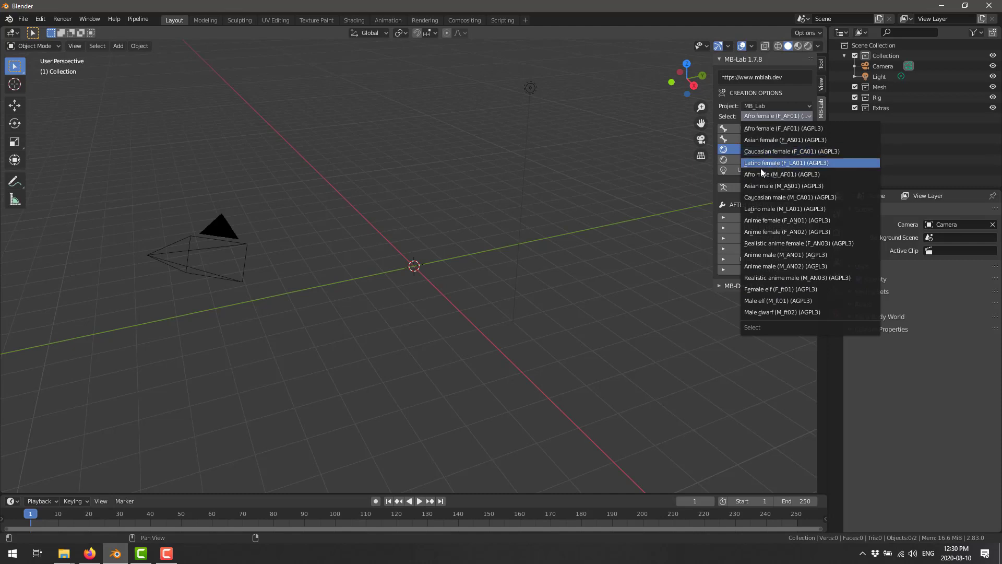
click(775, 198)
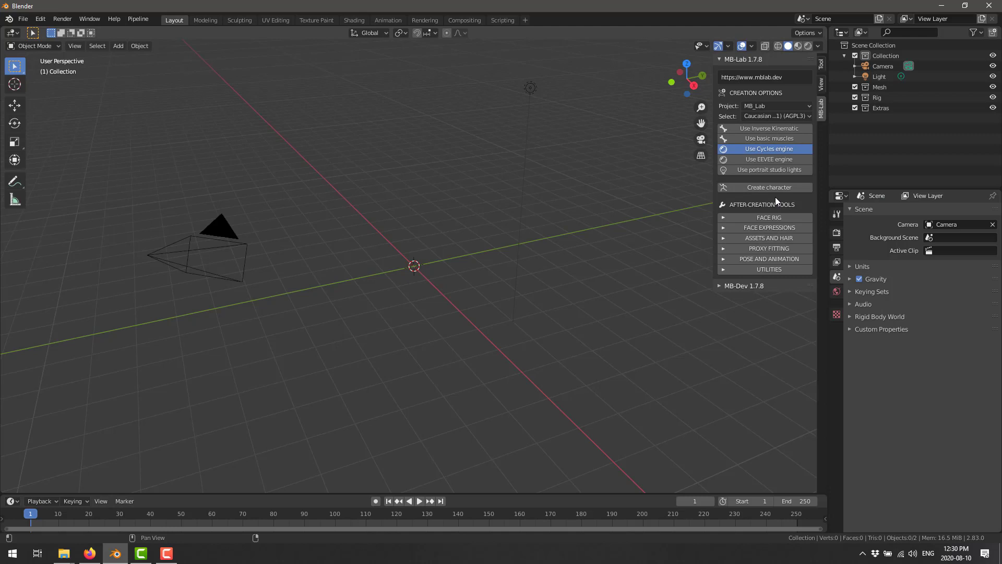
- Enable EEVEE materials, basic muscles, inverse kinematics and portrait studio lights
click(775, 159)
click(751, 139)
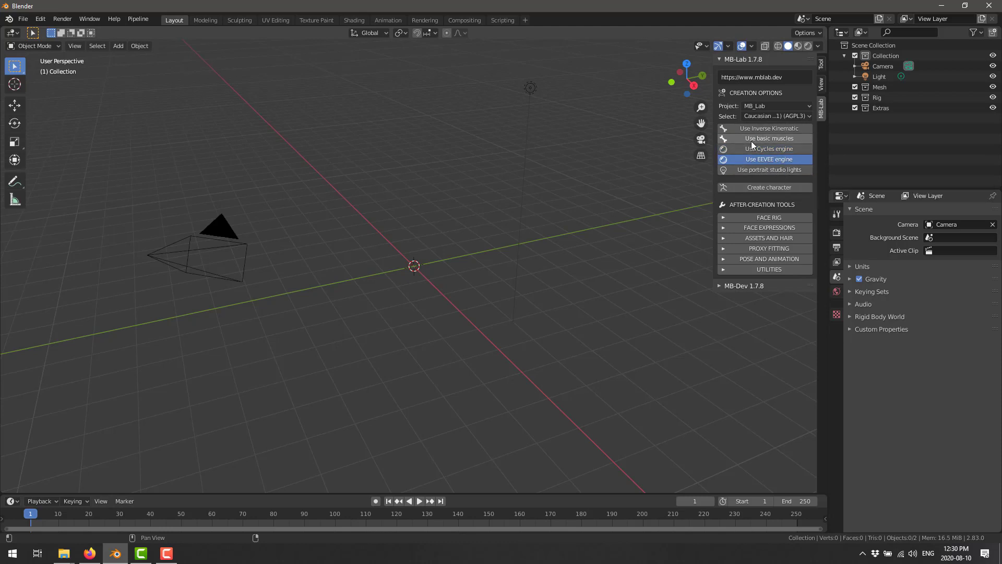
click(751, 130)
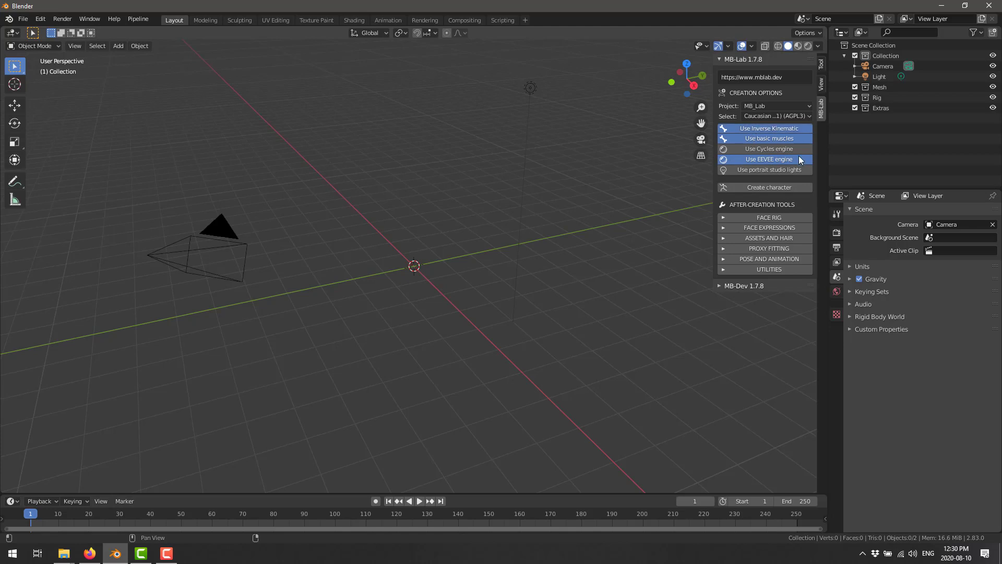
click(743, 172)
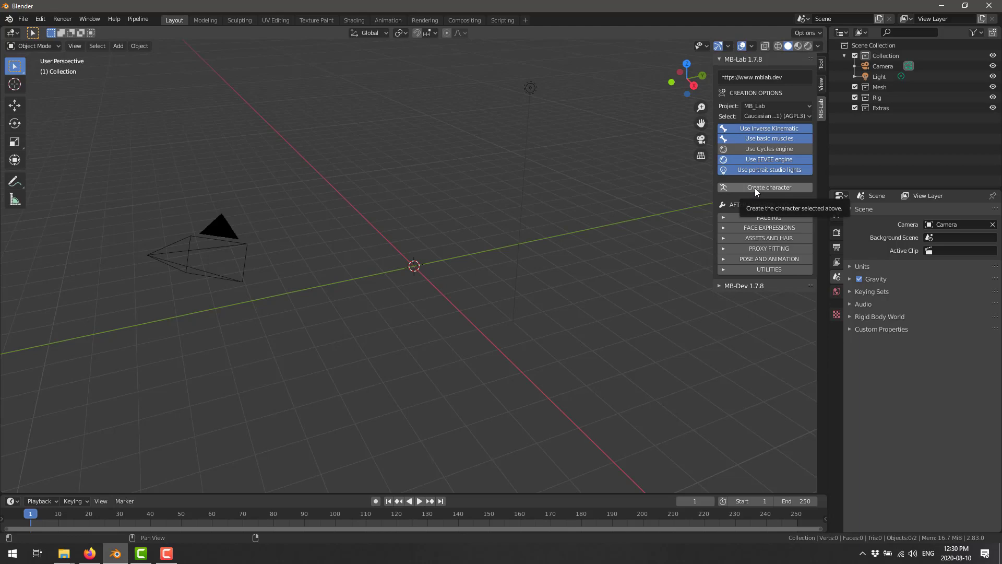
- Return to the MB-Lab 1.7.8 page and read the changelog, highlighting the Principled BSDF line
key(alt+Tab)
key(alt+Tab)
key(alt+Tab)
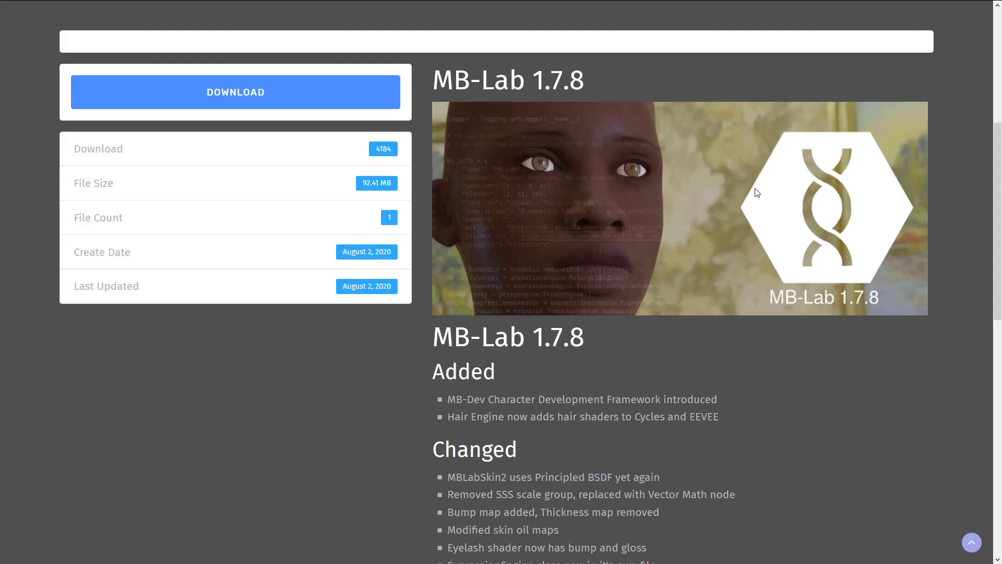
key(alt+Tab)
key(alt+Tab)
key(alt+Tab)
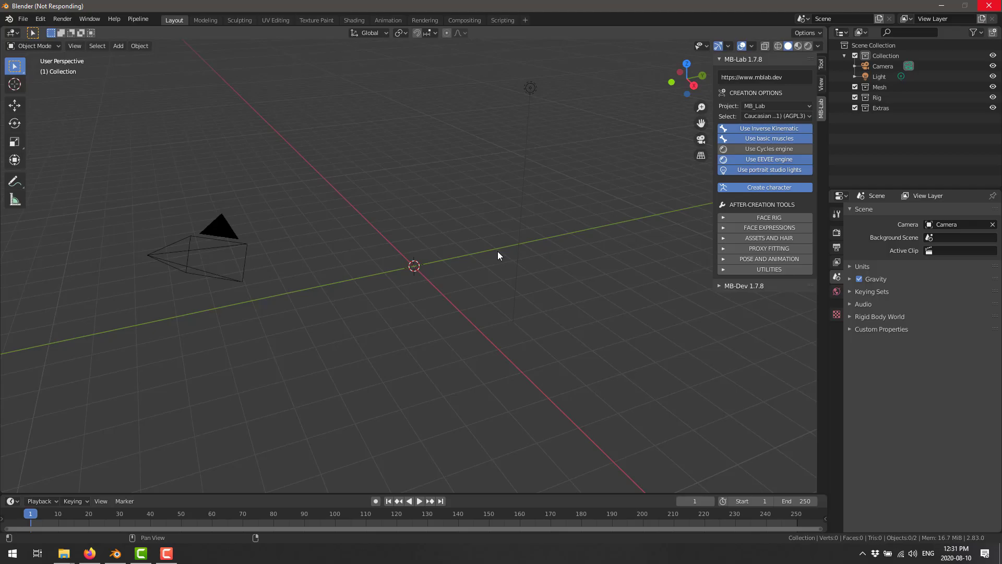
key(alt+Tab)
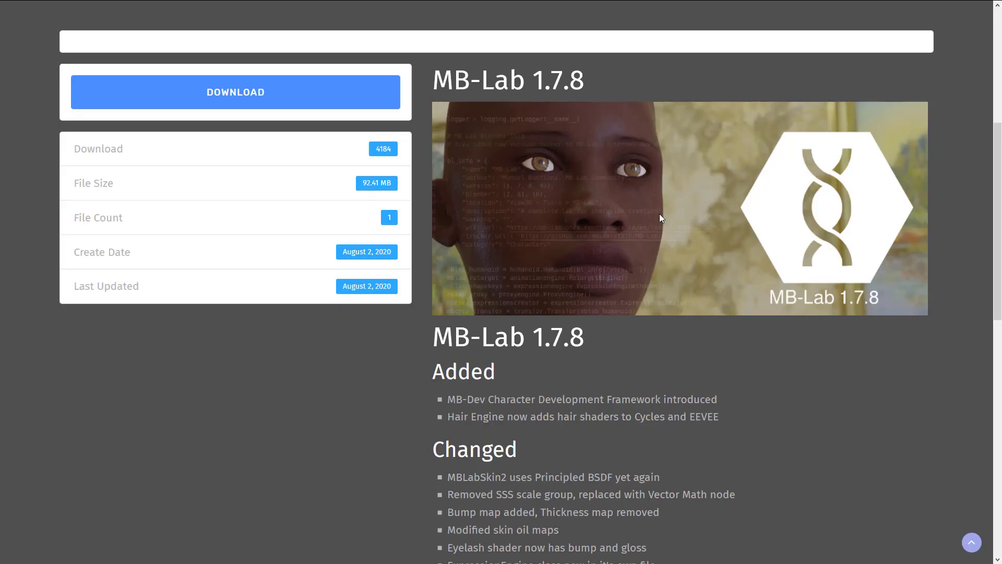
scroll(660, 217, down, 4)
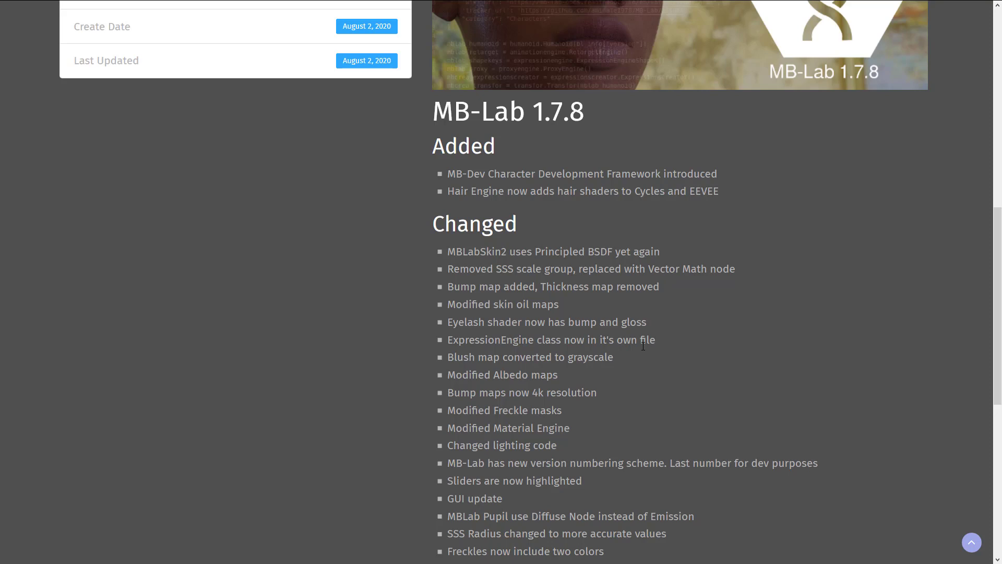
scroll(642, 348, down, 2)
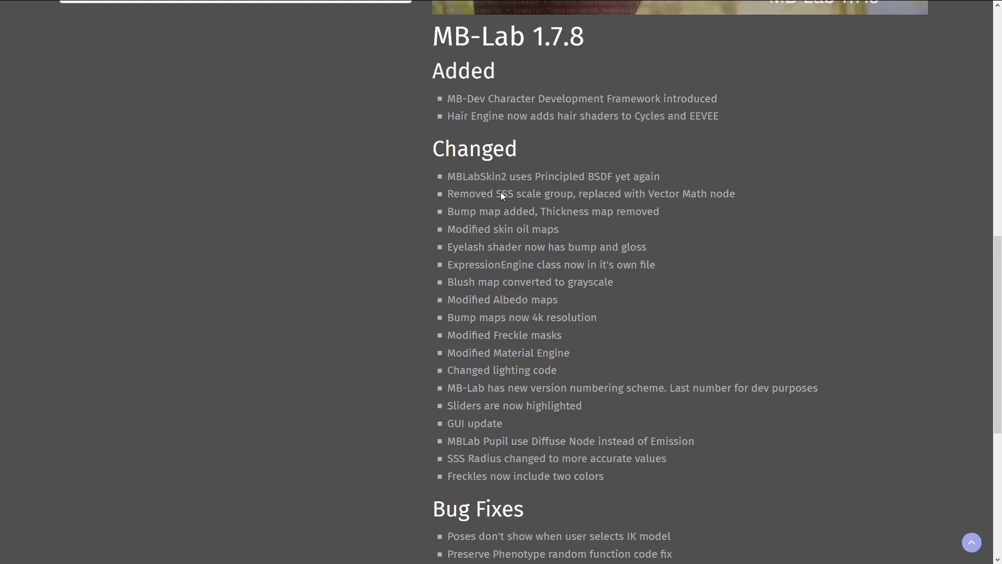
scroll(503, 186, down, 2)
drag(530, 102, 707, 102)
click(707, 102)
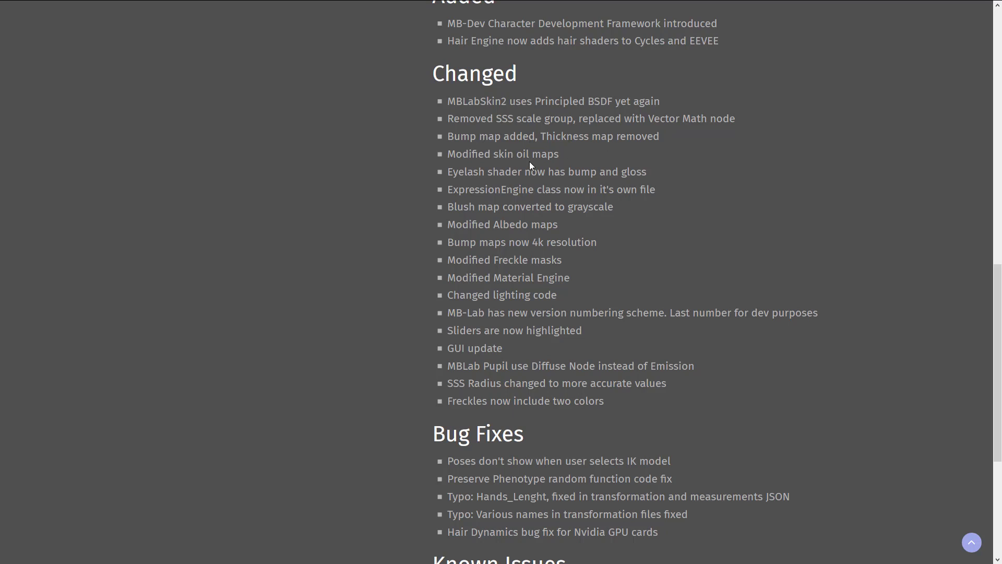
- Scroll through the Bug Fixes and Known Issues lists of the release notes
scroll(675, 174, down, 2)
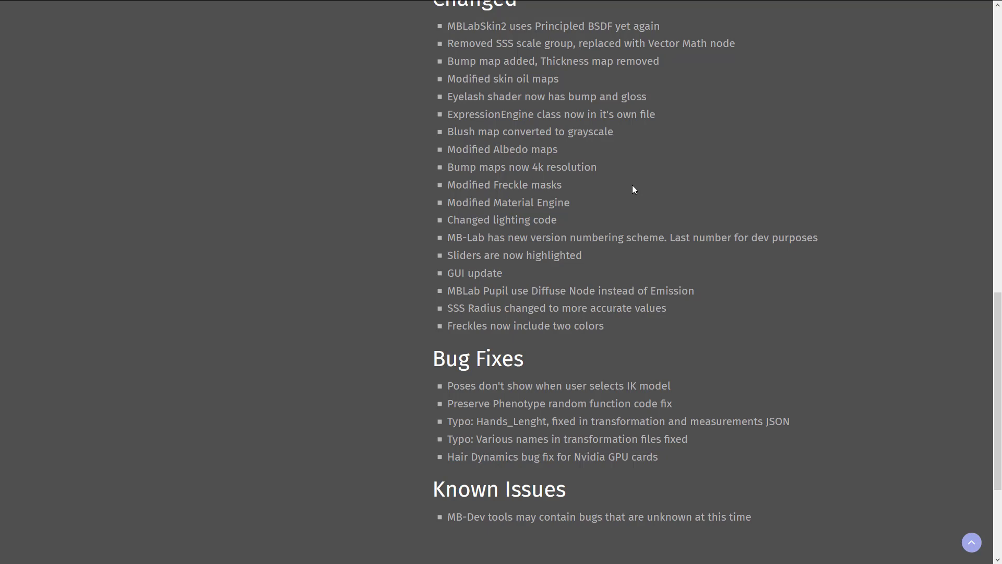
scroll(633, 187, down, 2)
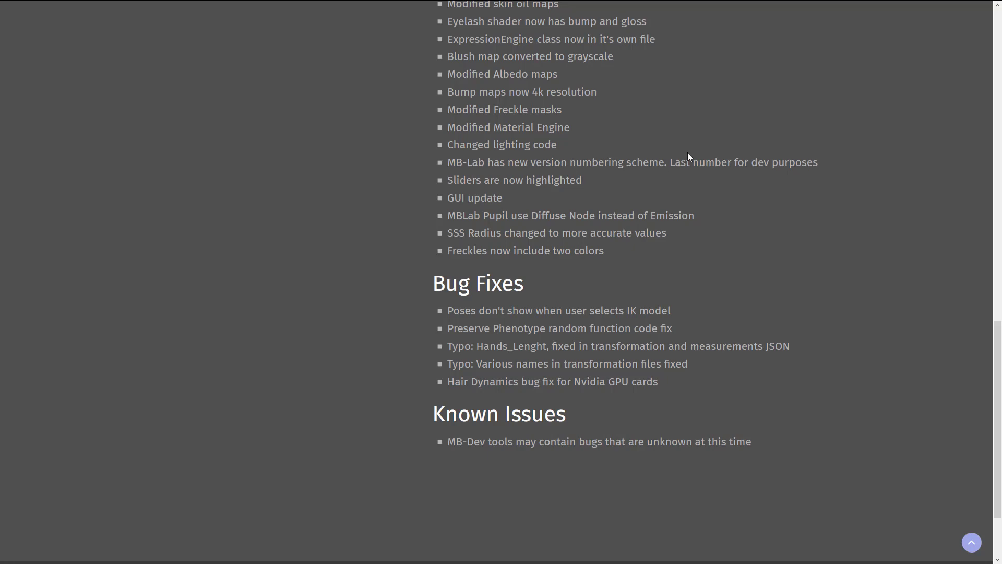
scroll(682, 167, down, 2)
scroll(677, 199, up, 2)
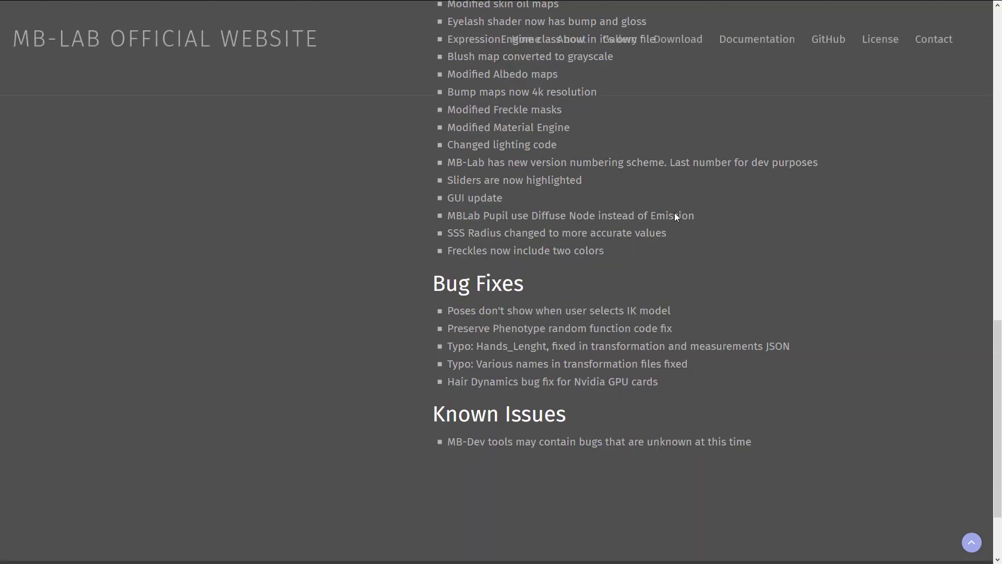
scroll(676, 238, up, 6)
scroll(679, 316, down, 2)
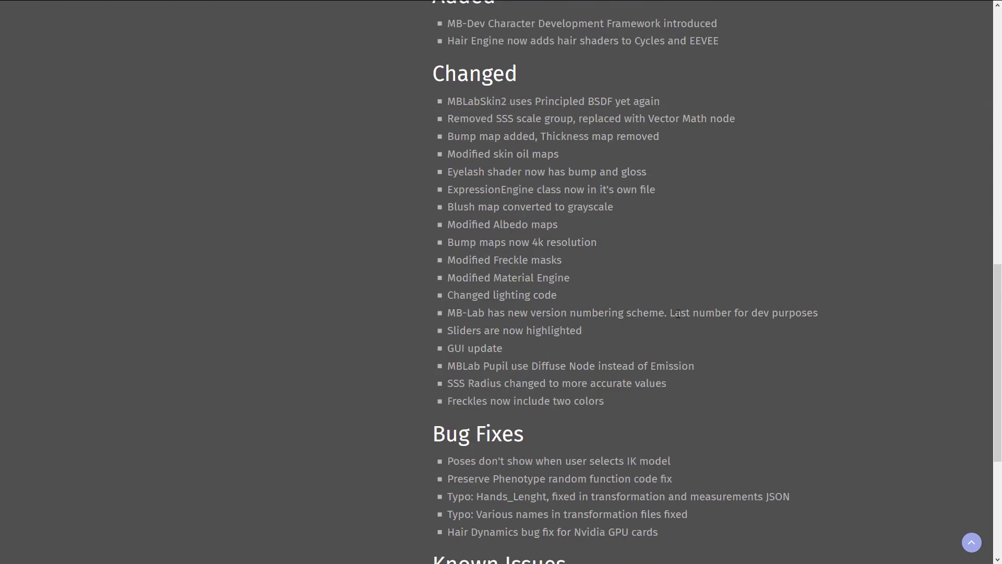
scroll(641, 173, up, 2)
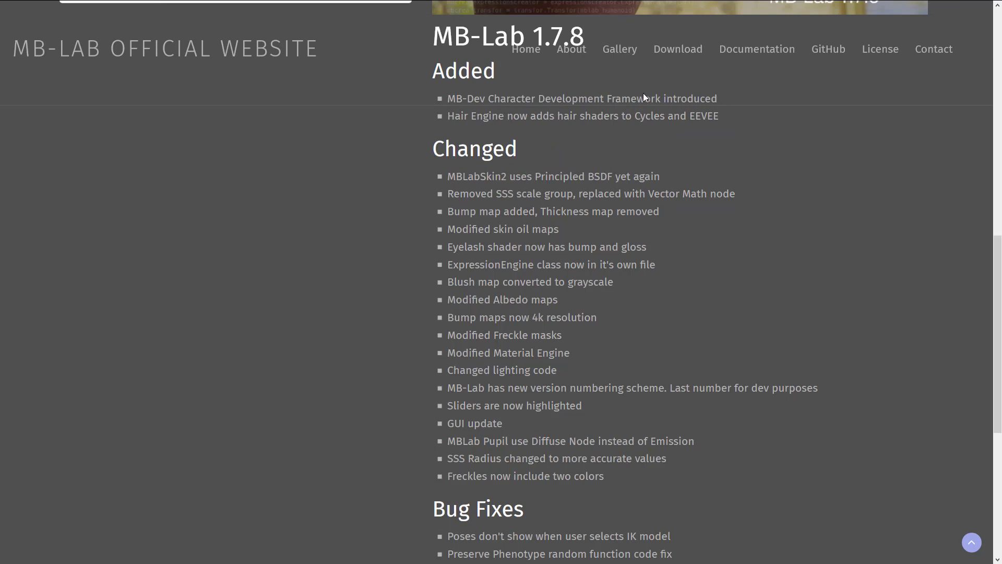
scroll(493, 99, up, 2)
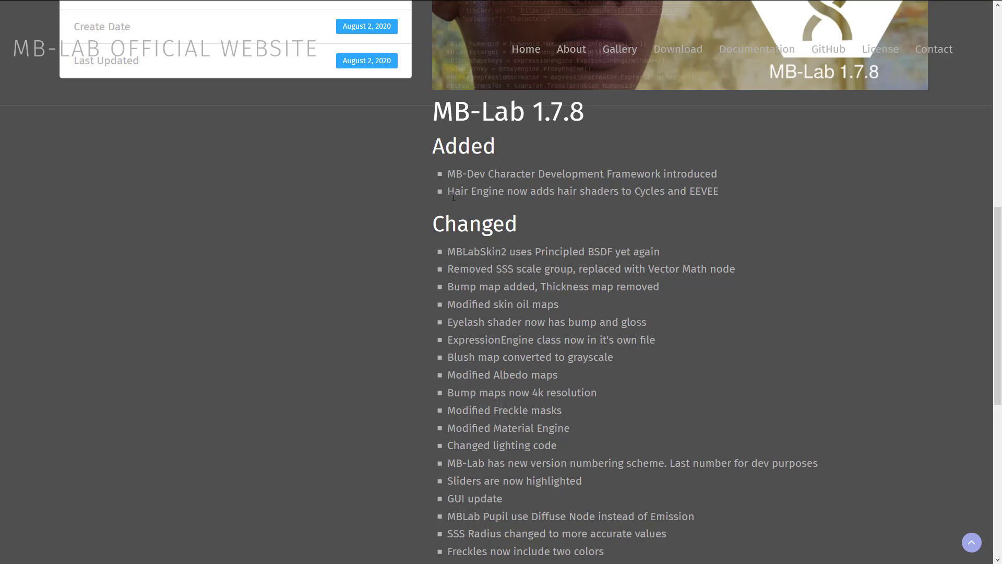
- Highlight the Hair Engine changelog line, then return to Blender with the created character
drag(448, 194, 726, 190)
click(726, 190)
key(alt+Tab)
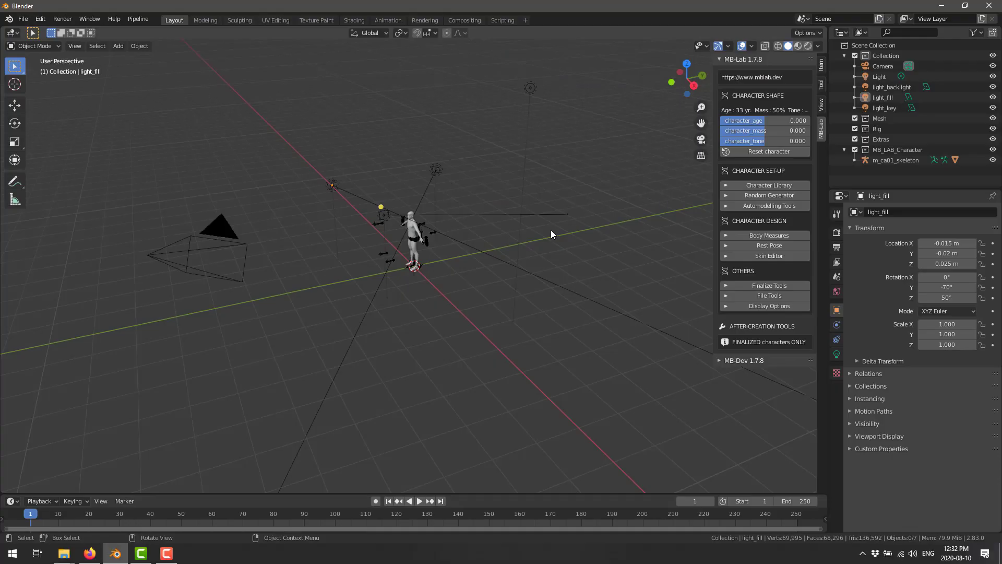
- Orbit and zoom around the male character and switch the viewport to Rendered shading
scroll(524, 227, up, 8)
right_click(525, 222)
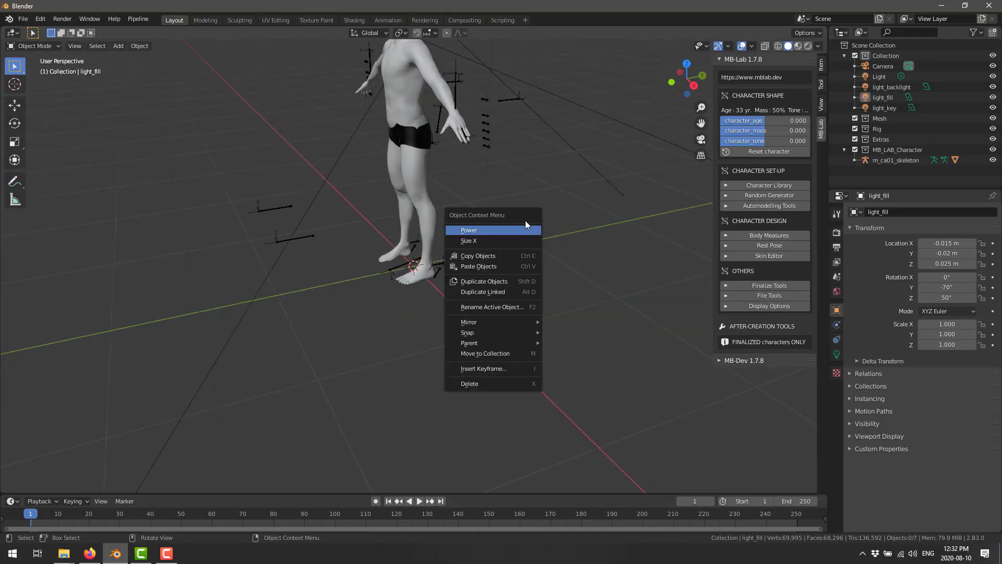
click(512, 166)
middle_drag(511, 196, 556, 327)
scroll(524, 180, down, 3)
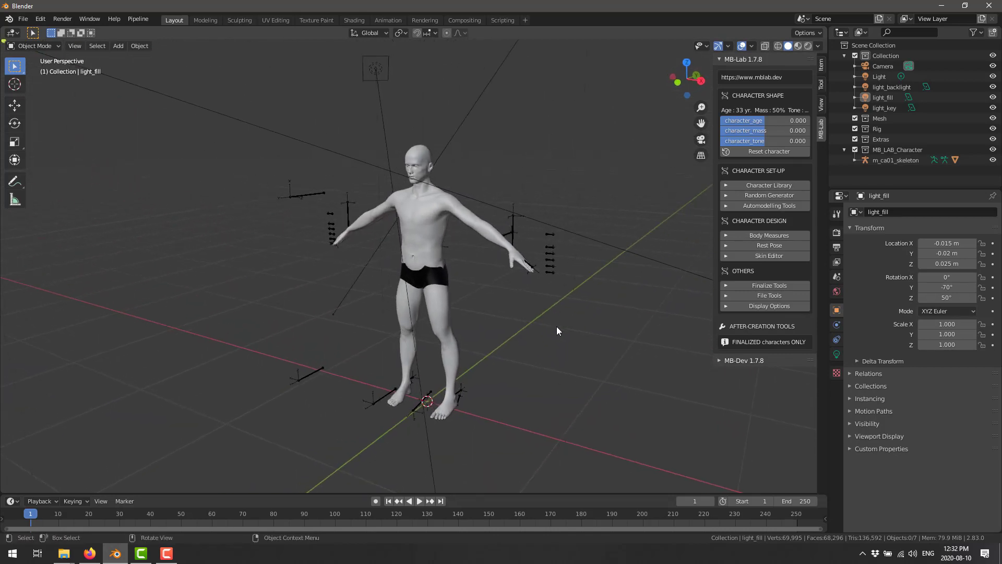
click(809, 47)
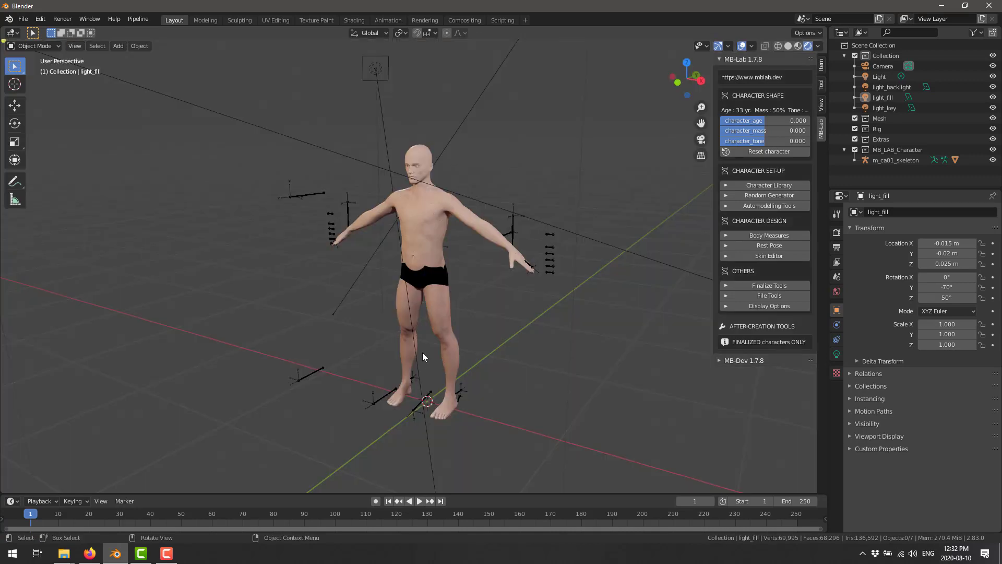
middle_drag(422, 352, 591, 346)
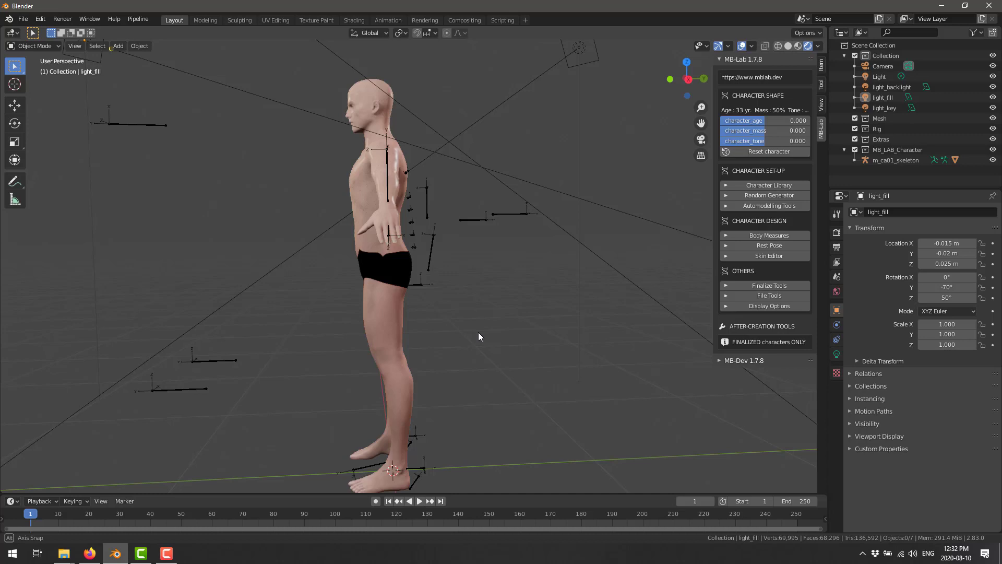
middle_drag(479, 336, 567, 331)
scroll(531, 342, up, 2)
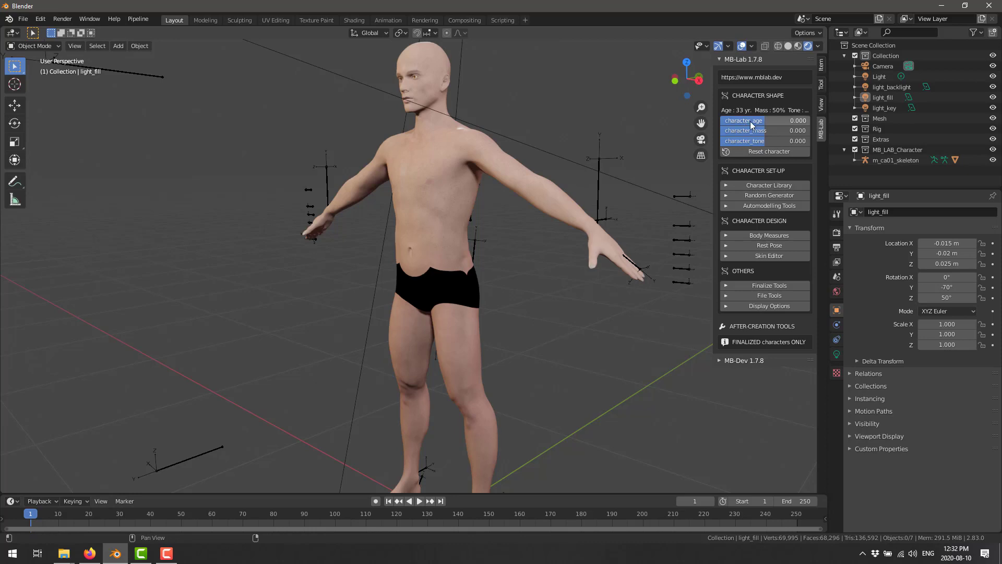
- Frame the head and shoulders and enter 76 as the character_age value
scroll(521, 209, up, 4)
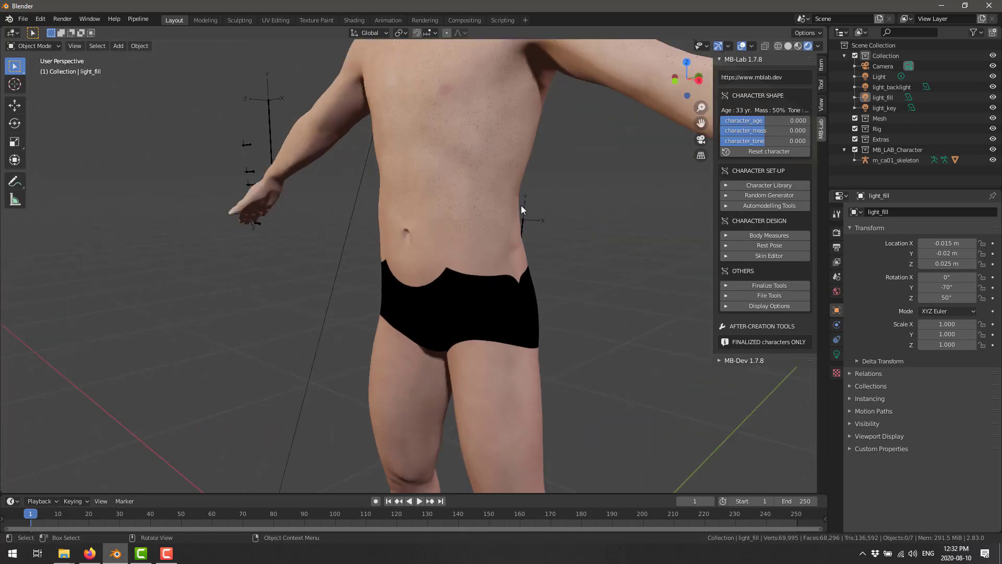
middle_drag(521, 205, 595, 263)
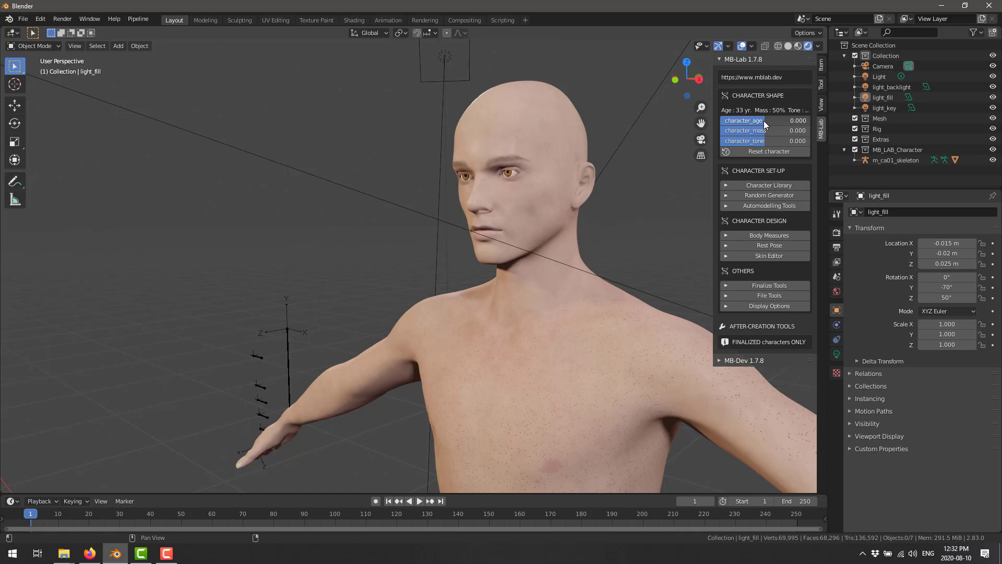
drag(763, 120, 766, 120)
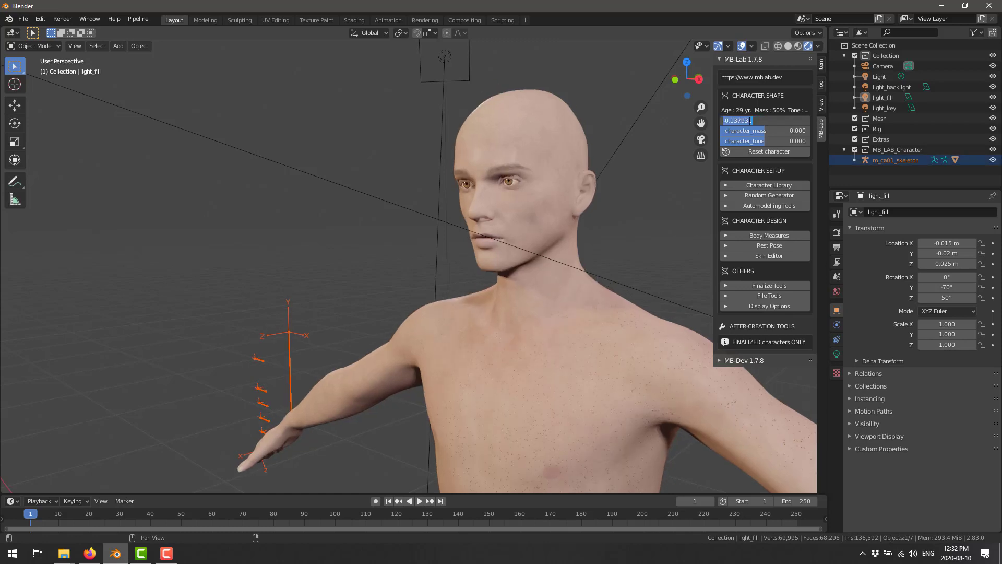
double_click(755, 120)
key(Home)
key(ctrl+a)
text(76)
key(Return)
- Try character age values 99 and then 0.7, which makes him 62
scroll(514, 265, up, 2)
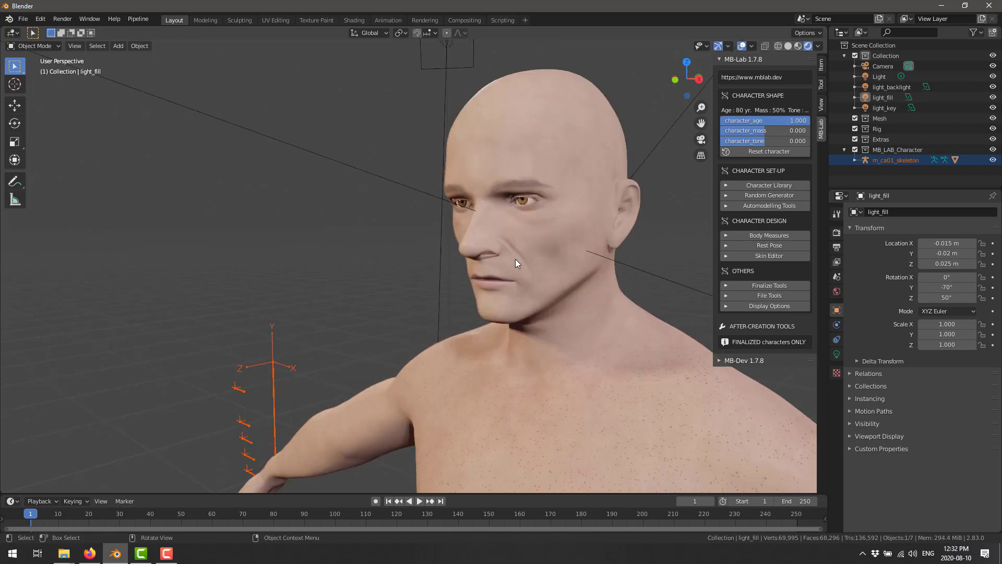
click(779, 119)
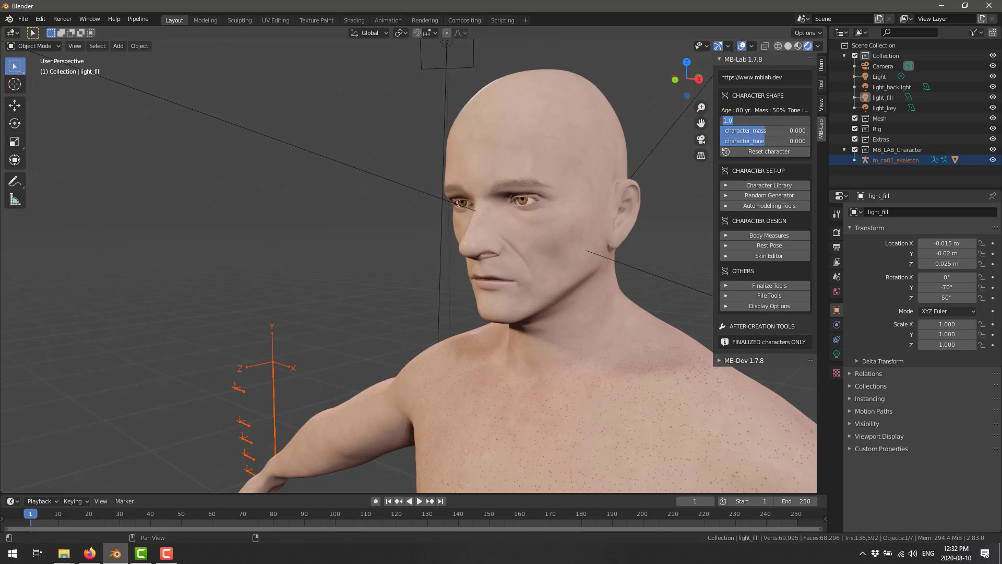
text(99)
key(Return)
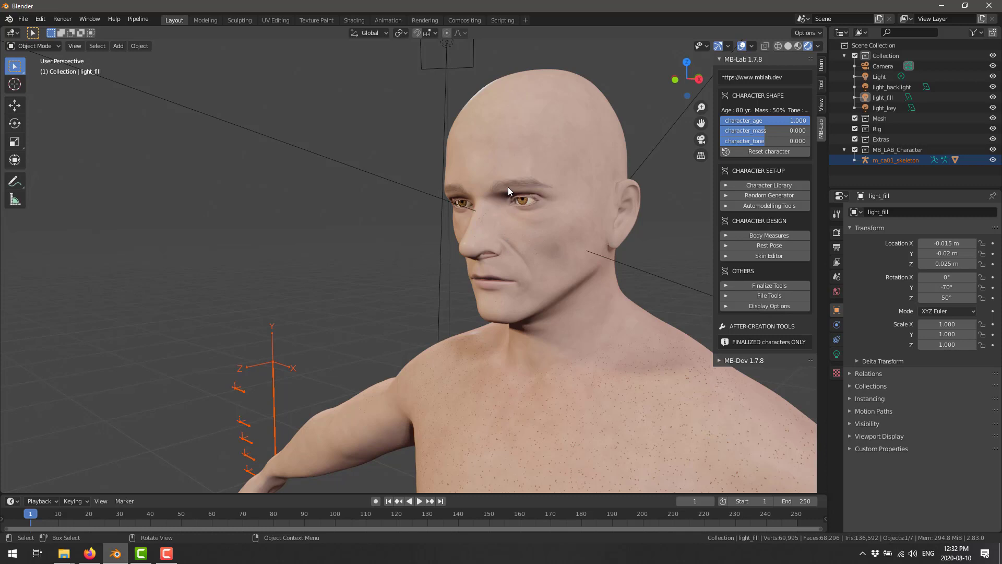
click(780, 119)
text(0.)
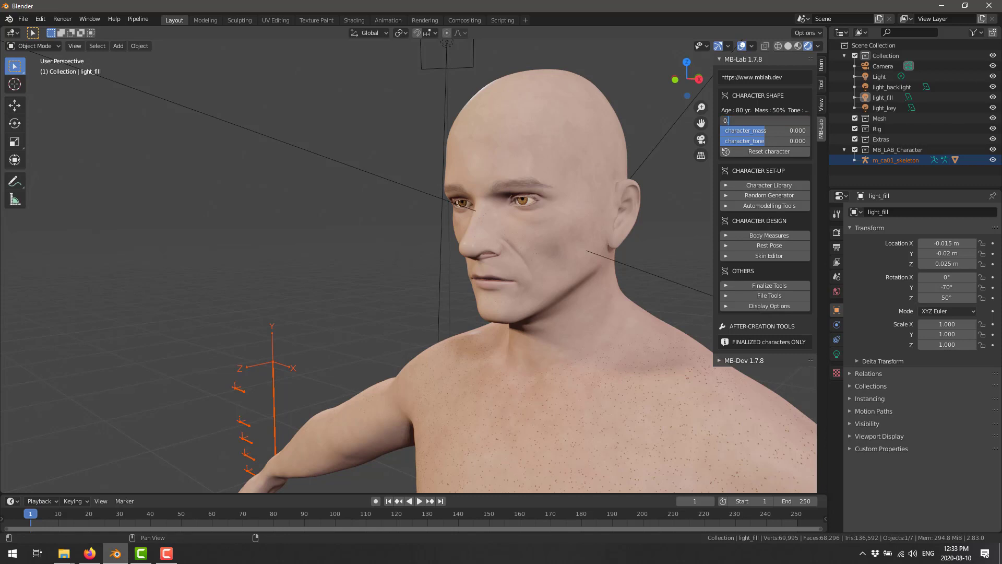
text(7)
key(Return)
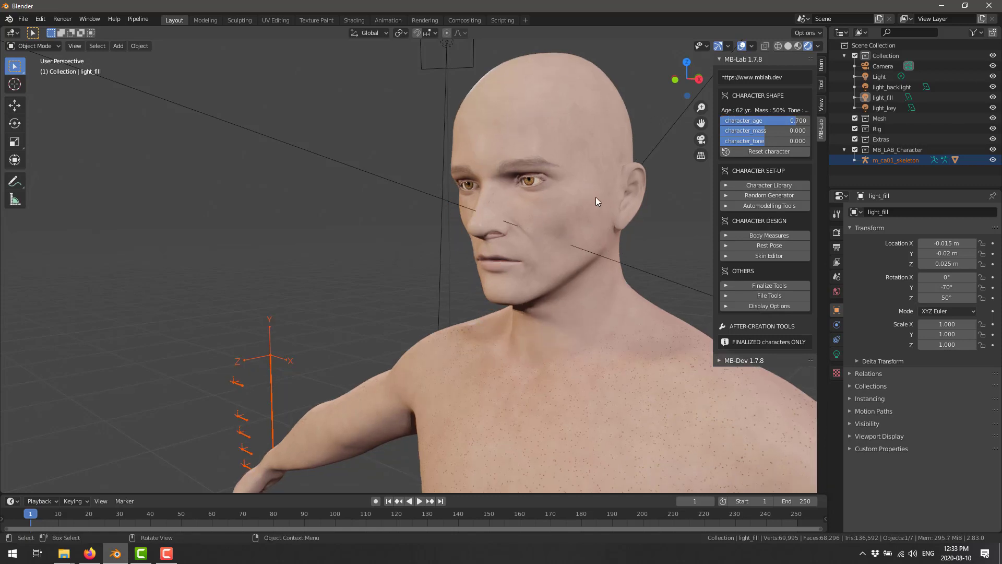
- Enter 40, then settle on age 0.4 so the character is 48
click(774, 121)
text(40)
key(Return)
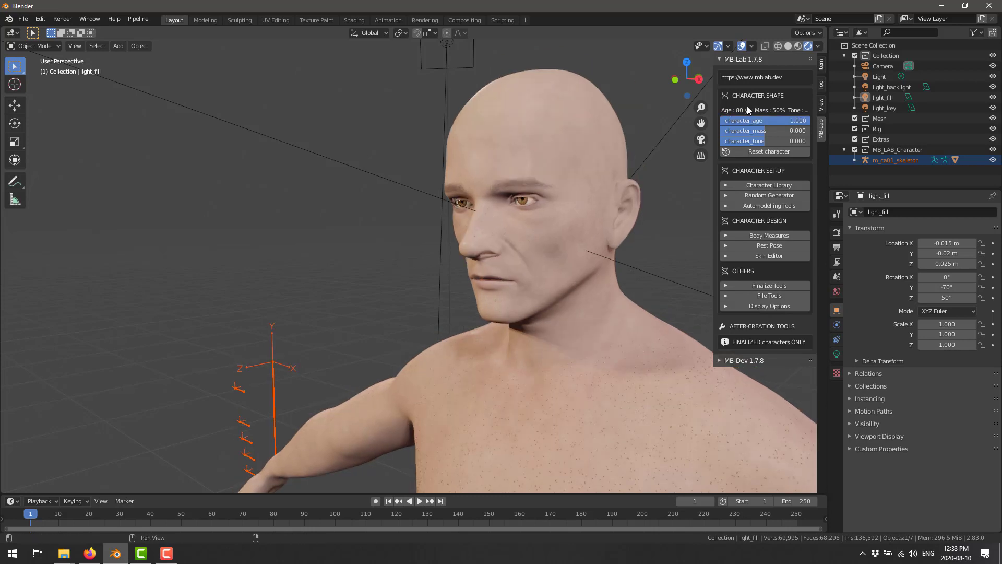
click(758, 123)
text(0.4)
key(Return)
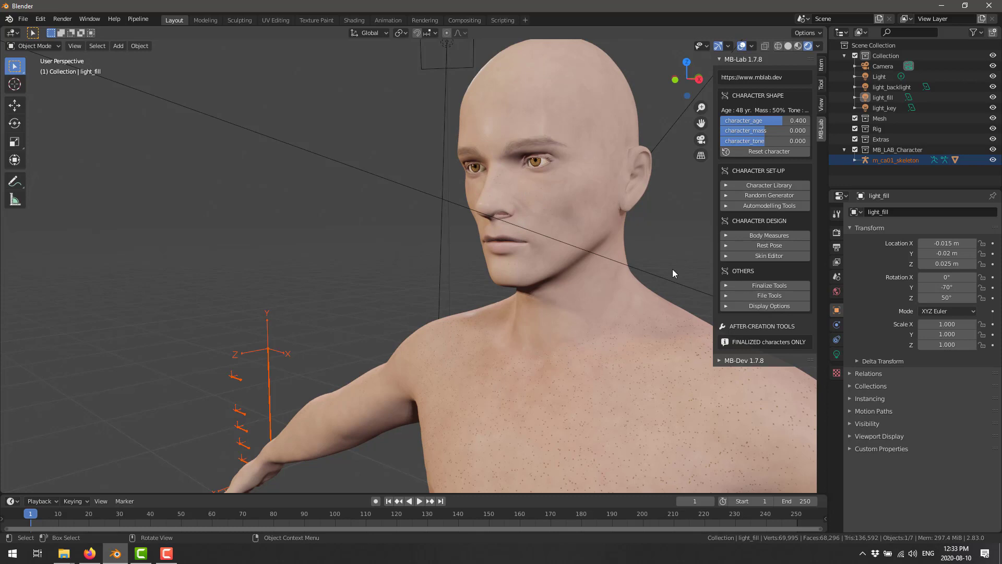
- Keyframe character_mass and try heavier values, first 0.6 and then 0.5
mouse_move(764, 137)
mouse_down()
mouse_move(781, 132)
mouse_move(768, 133)
mouse_up()
right_click(767, 130)
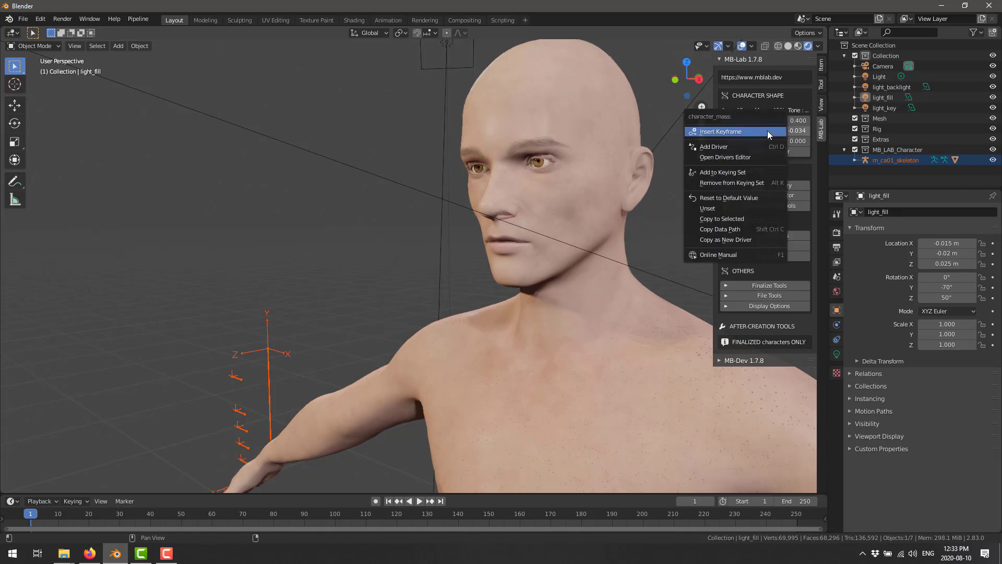
click(767, 130)
click(782, 130)
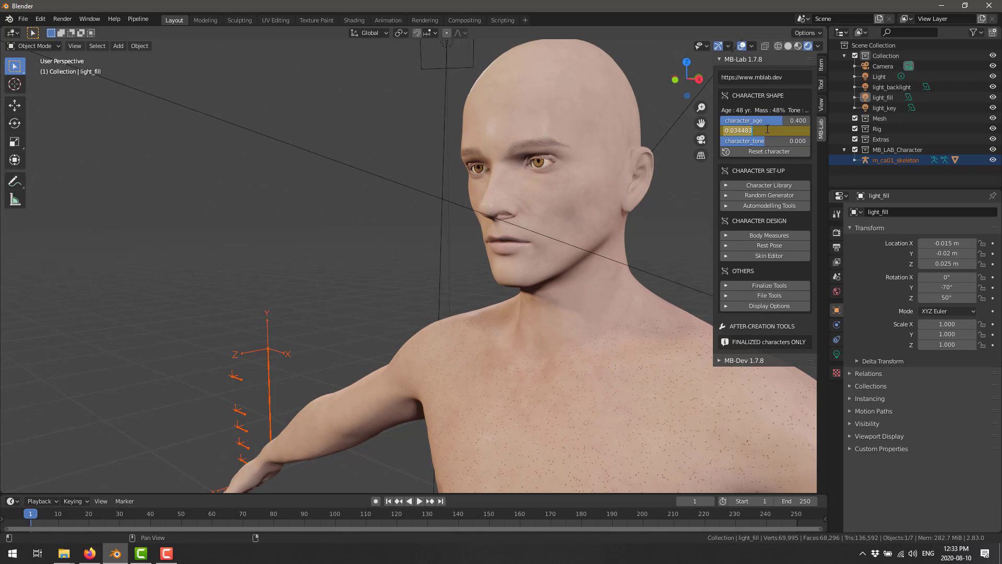
key(ctrl+a)
text(0.6)
key(Return)
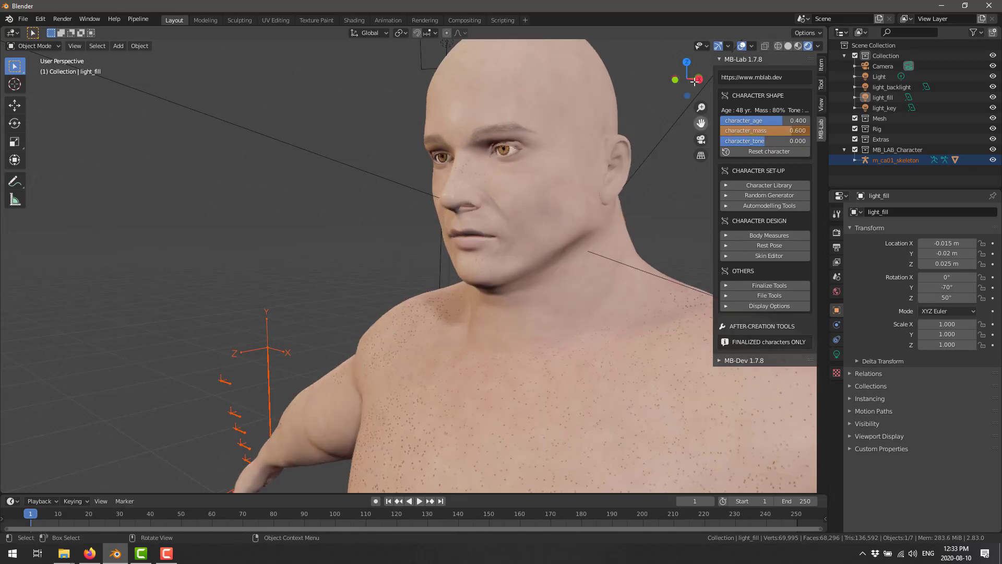
scroll(591, 190, down, 5)
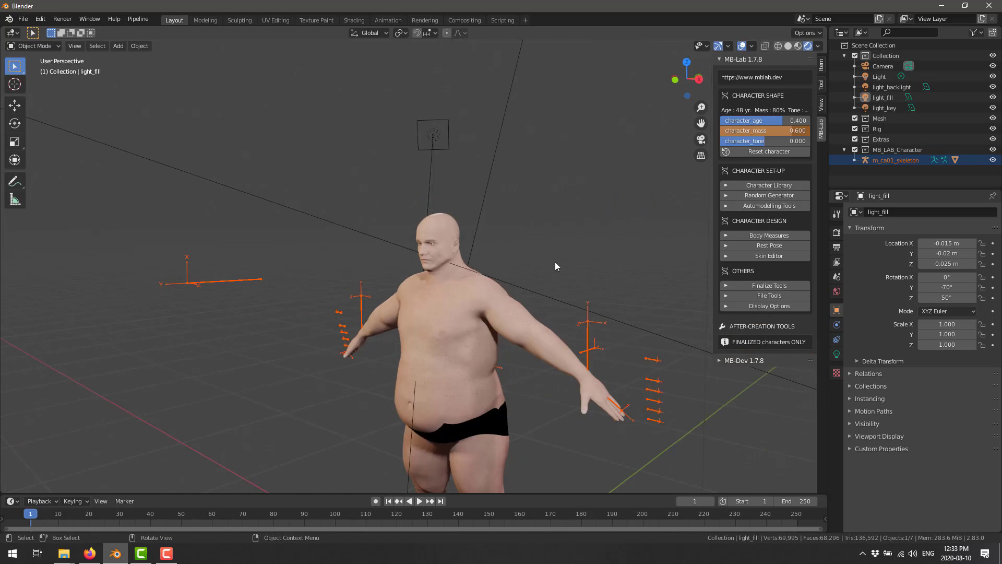
click(768, 131)
text(0.5)
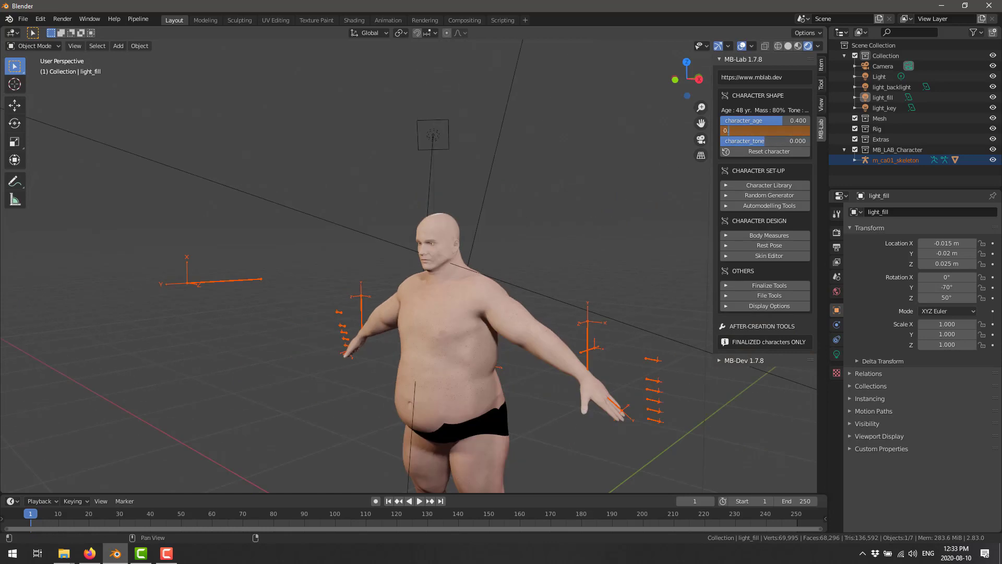
key(Return)
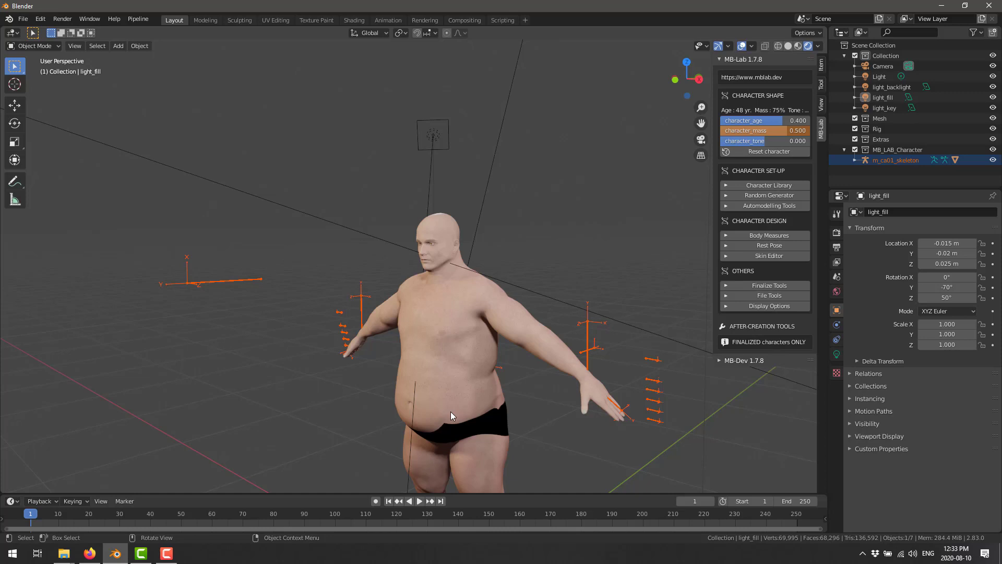
- Settle on character_mass 0.3 and set character_tone to 0.2
click(769, 139)
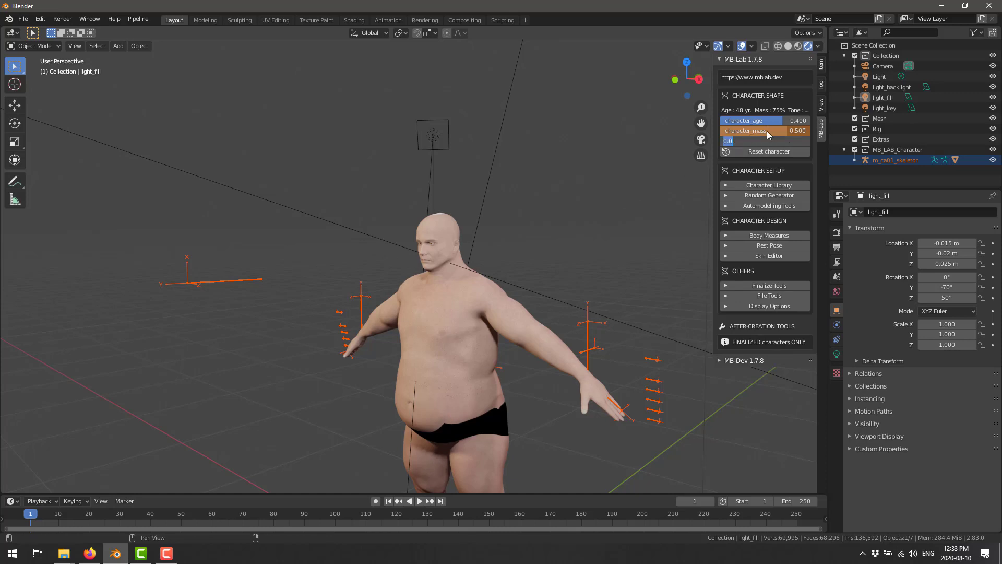
click(767, 131)
click(768, 130)
text(0.3)
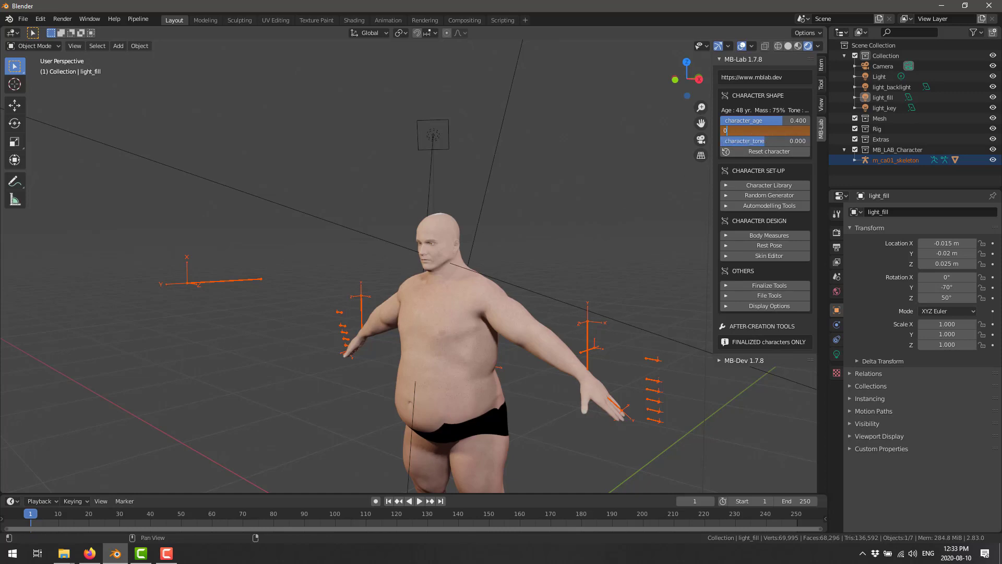
key(Return)
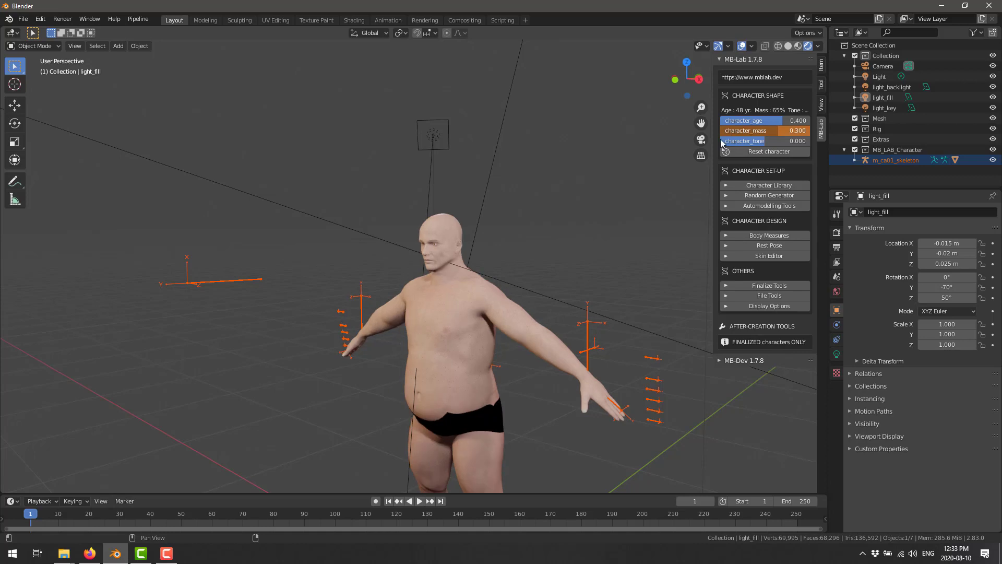
double_click(765, 140)
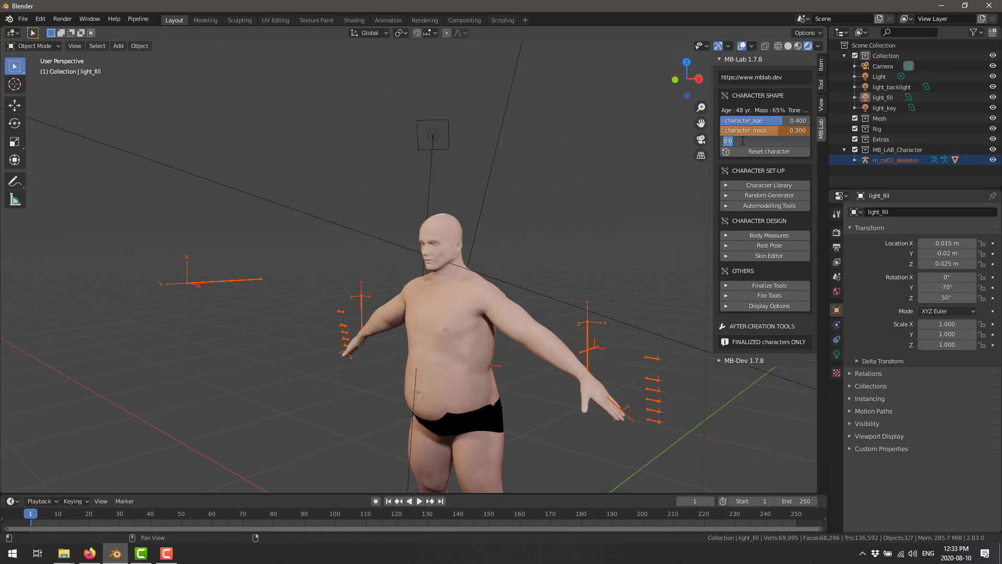
text(0.2)
key(Return)
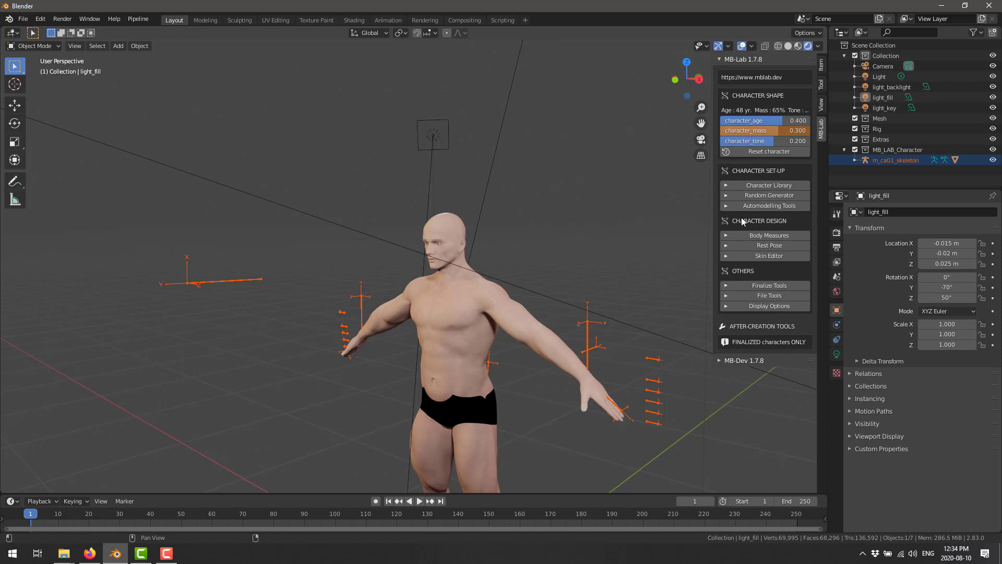
- In Character Library, apply the type_extreme_bodybuilder type and the nordid phenotype
click(731, 186)
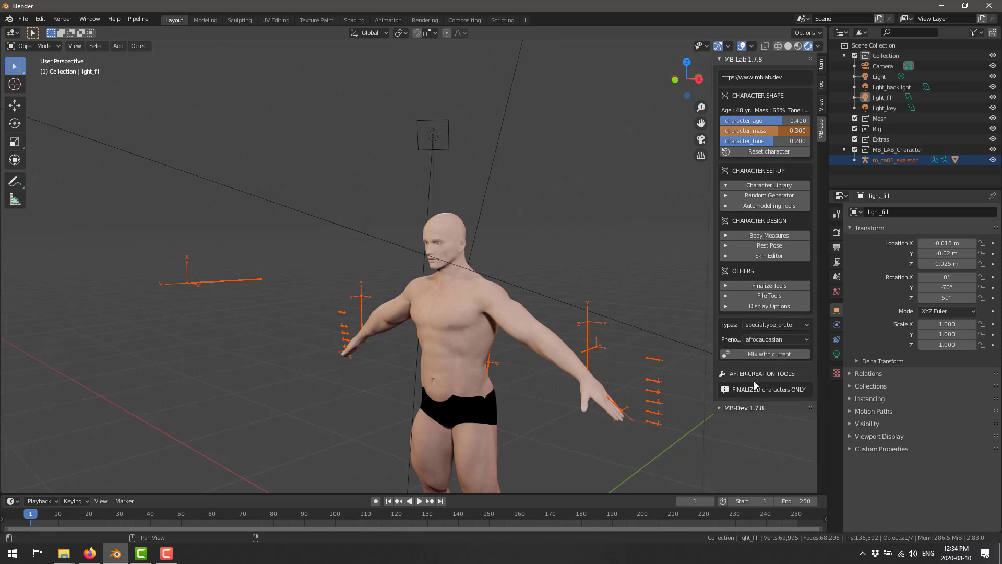
click(794, 324)
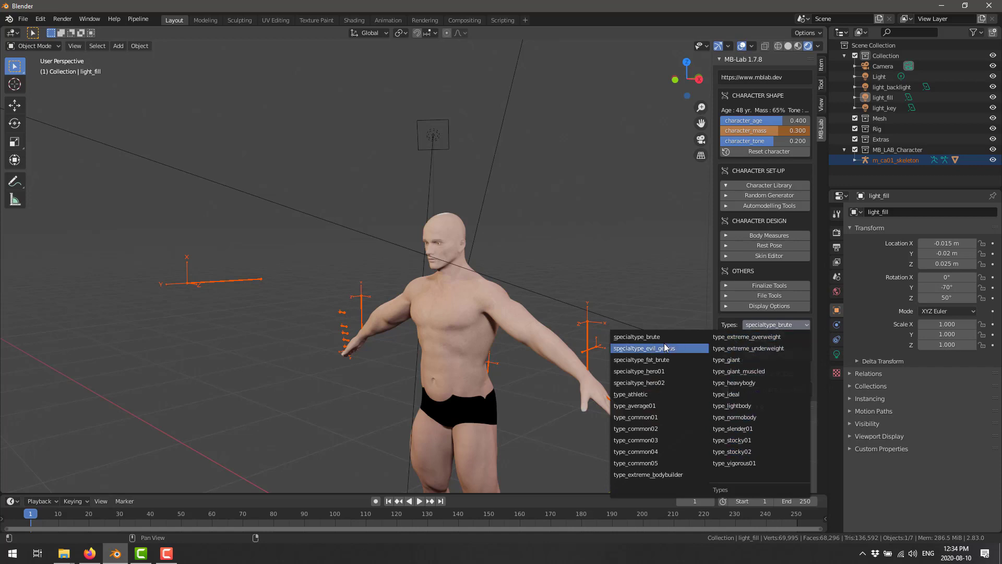
click(652, 476)
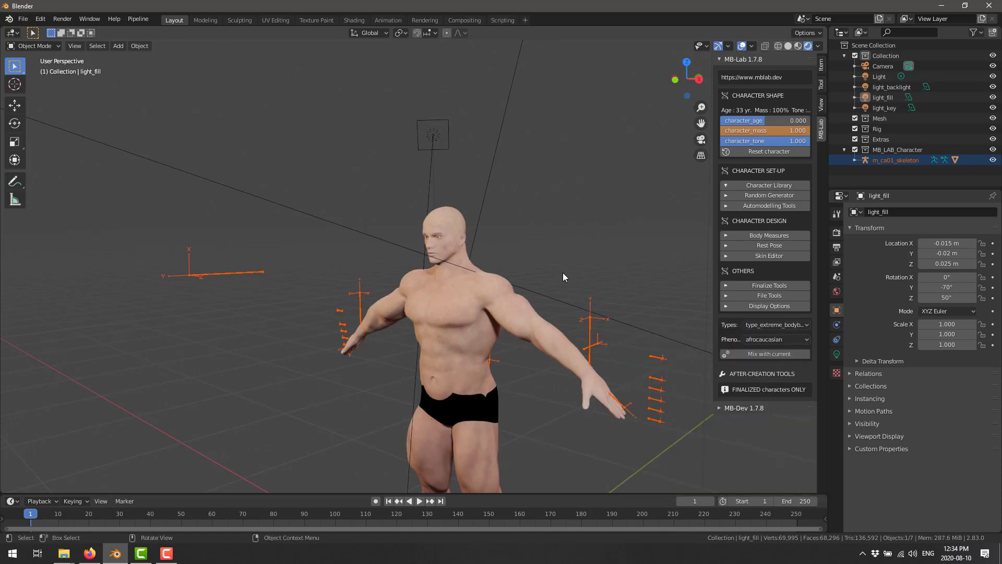
click(780, 338)
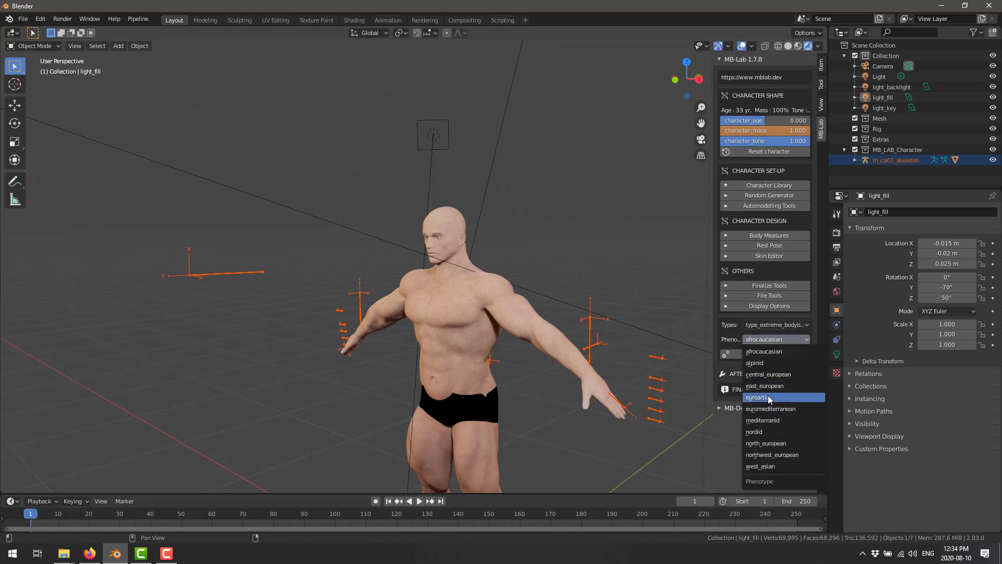
click(752, 432)
- Reapply type_extreme_bodybuilder to the character and collapse the Character Library
middle_drag(700, 479, 657, 336)
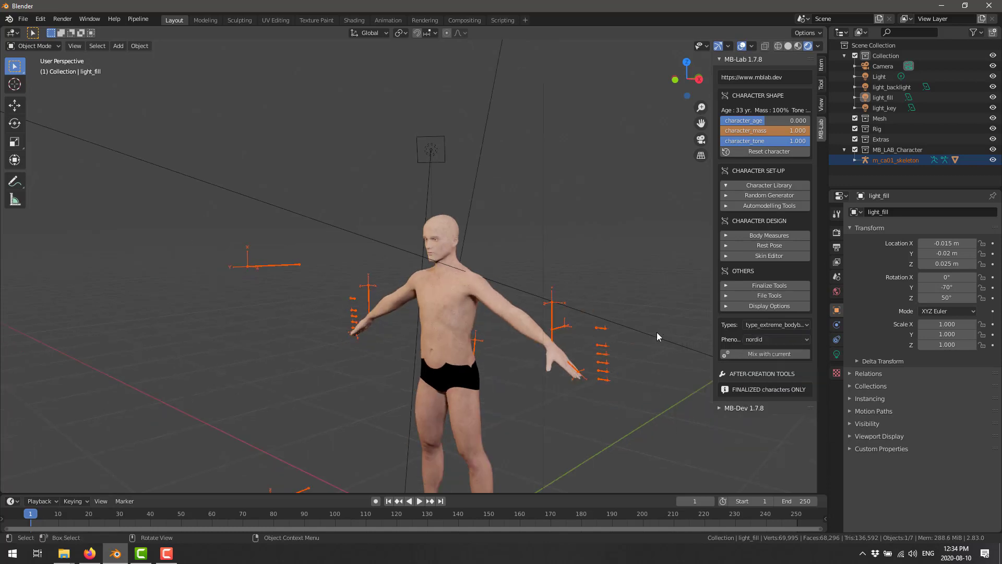
scroll(449, 254, up, 3)
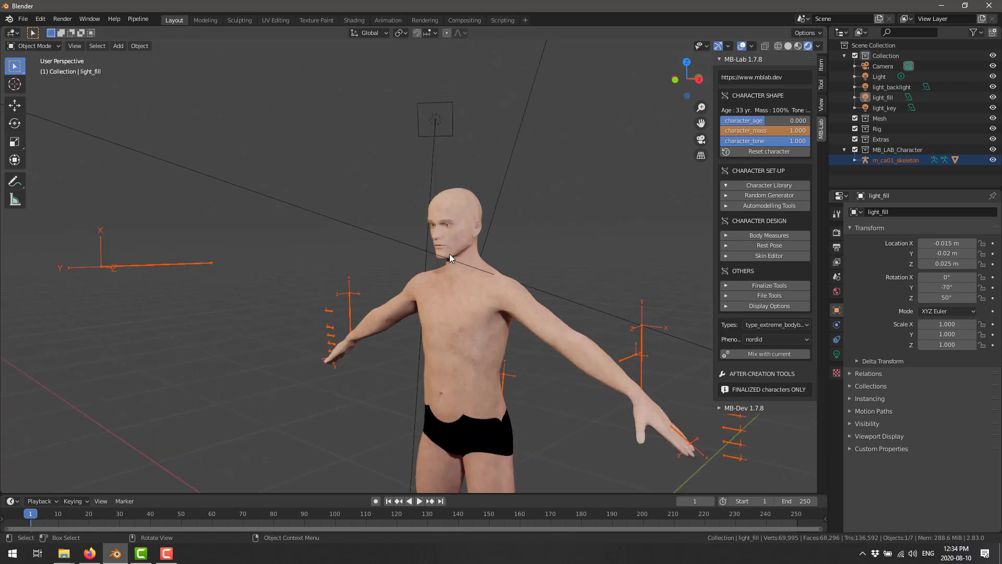
click(777, 326)
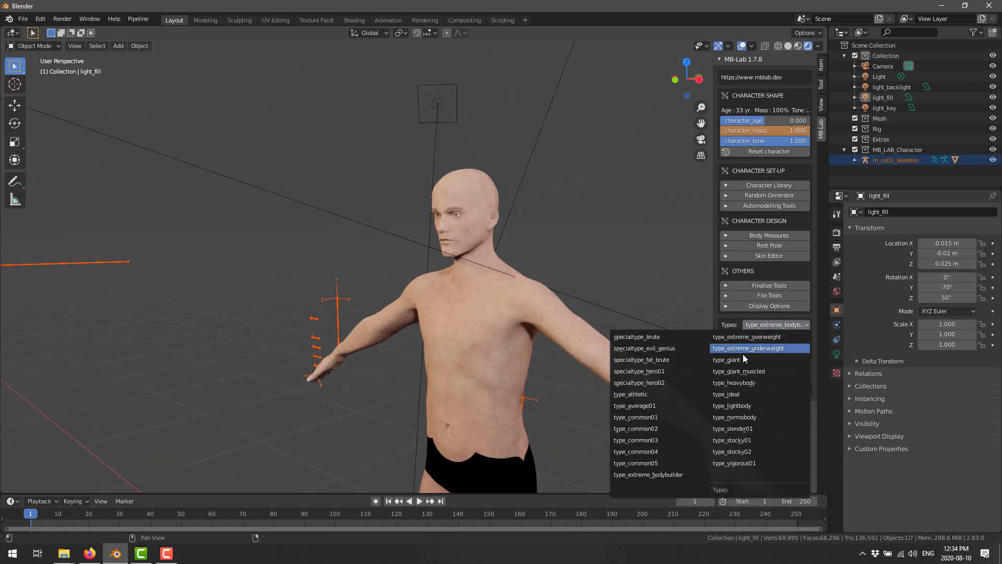
click(656, 475)
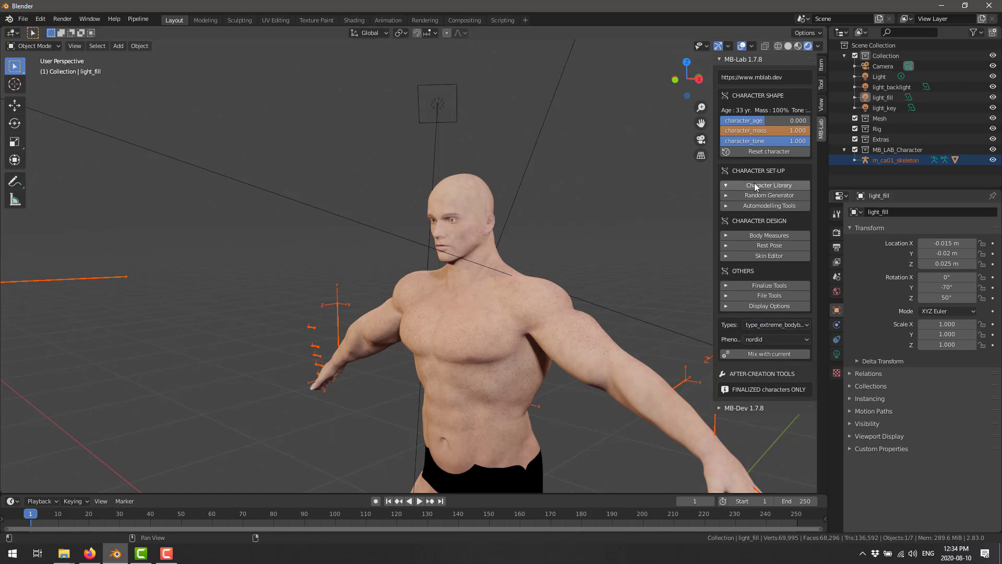
click(729, 185)
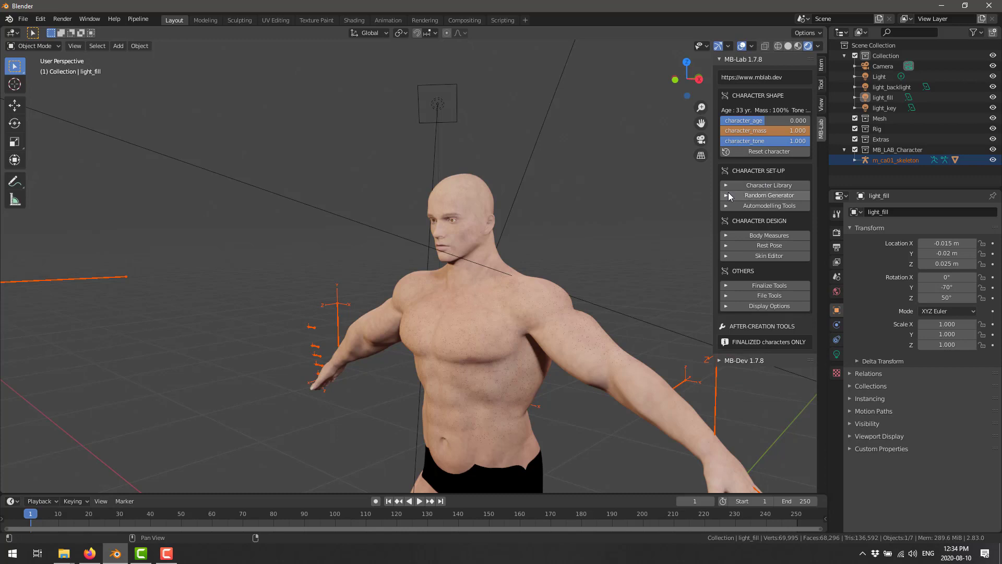
- Generate two new random characters with the Random Generator
click(729, 196)
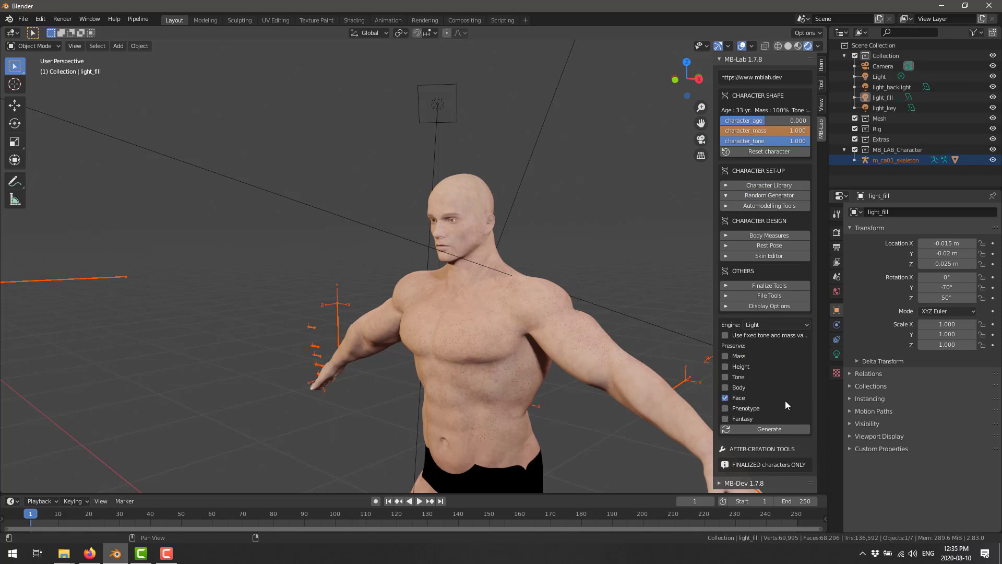
click(777, 431)
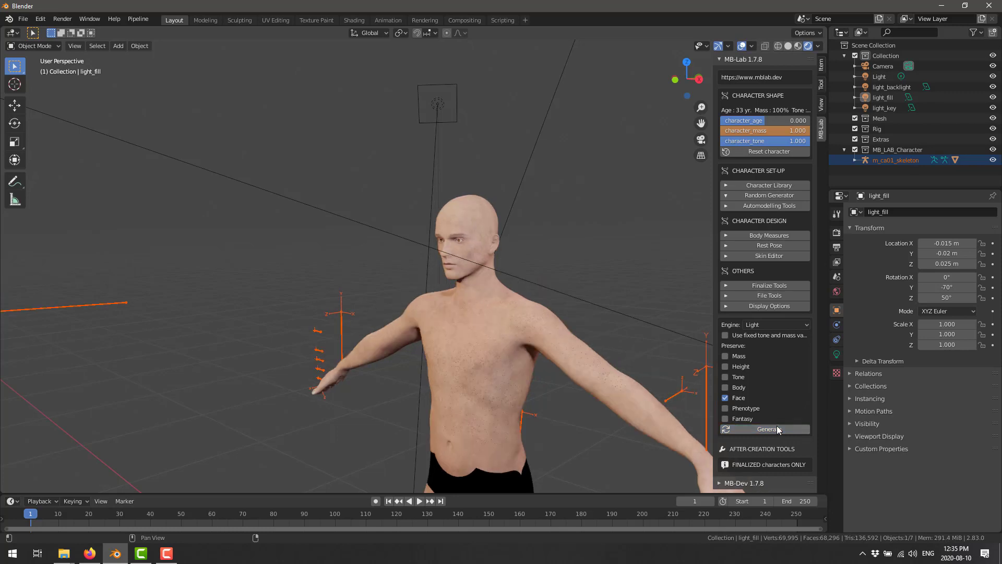
click(776, 429)
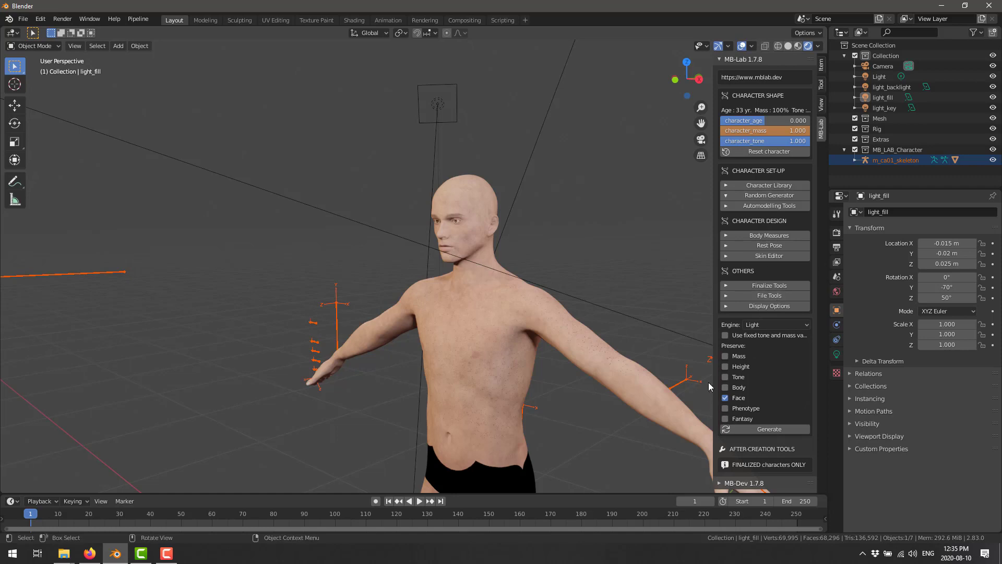
- Generate two characters with the Caricature engine, then one with the Realistic engine
click(779, 323)
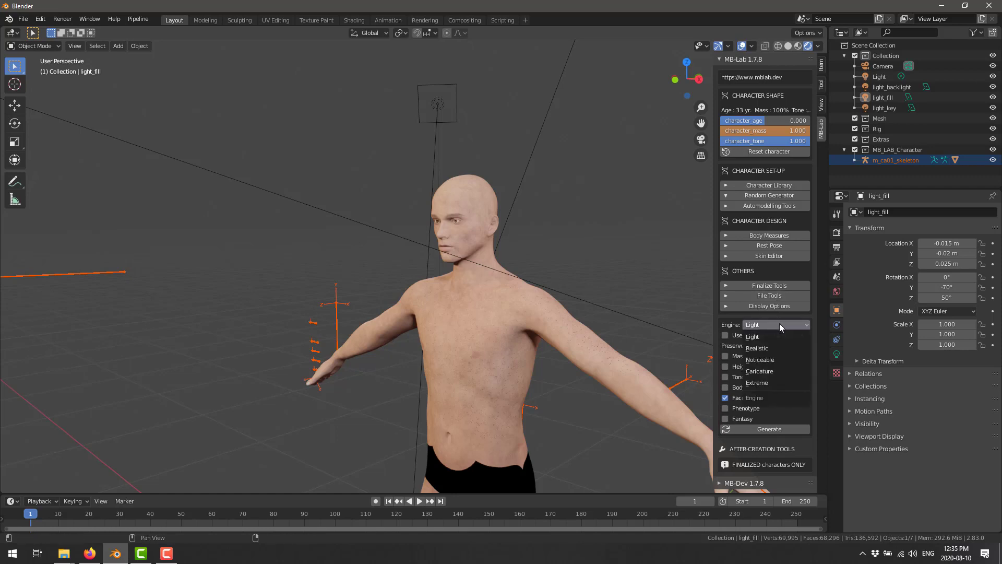
click(755, 372)
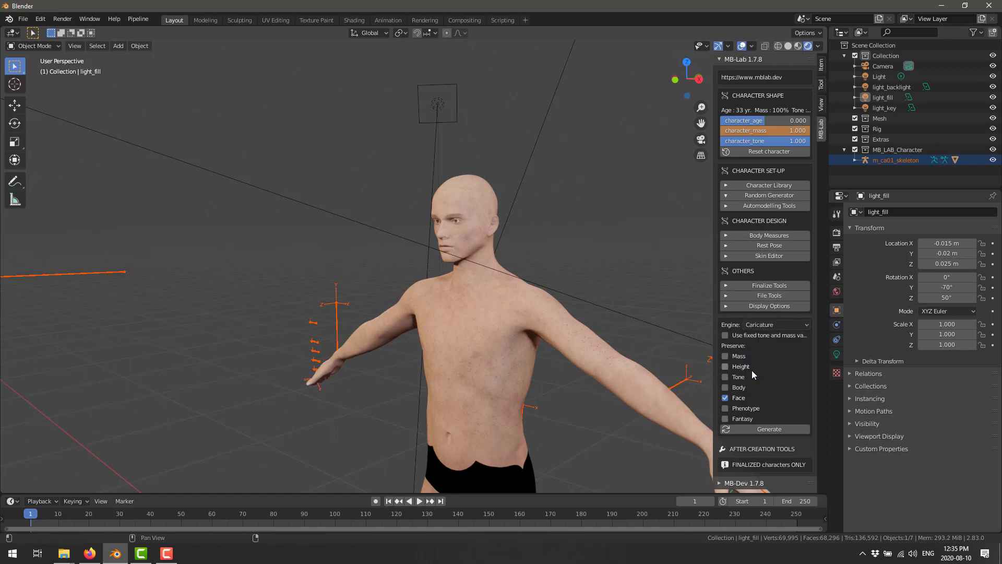
click(761, 433)
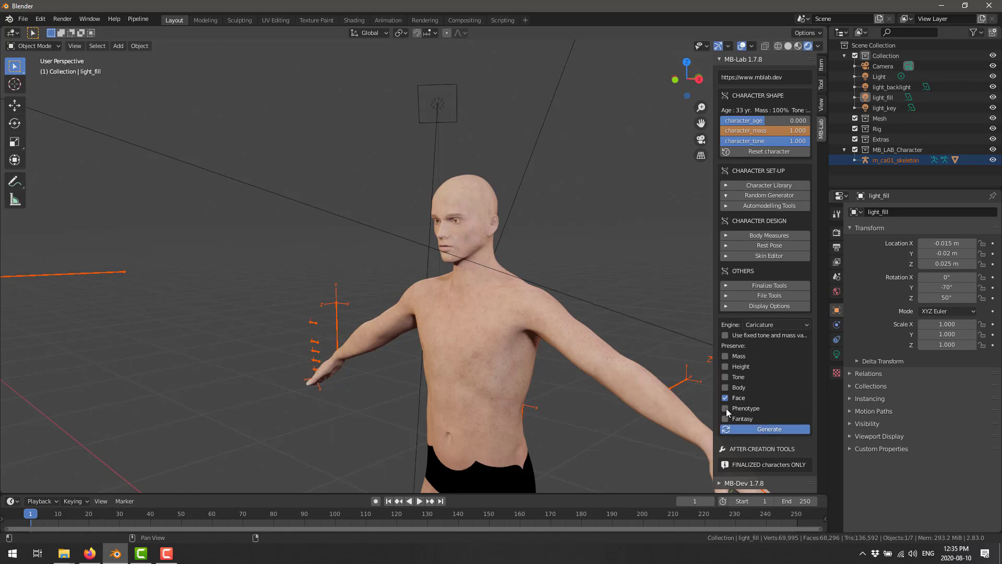
scroll(559, 390, down, 5)
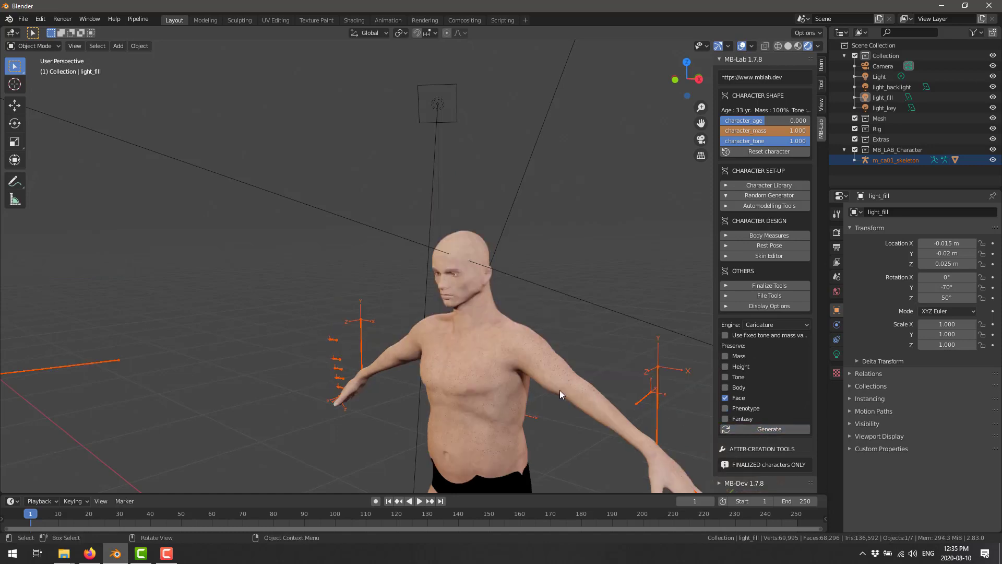
click(746, 431)
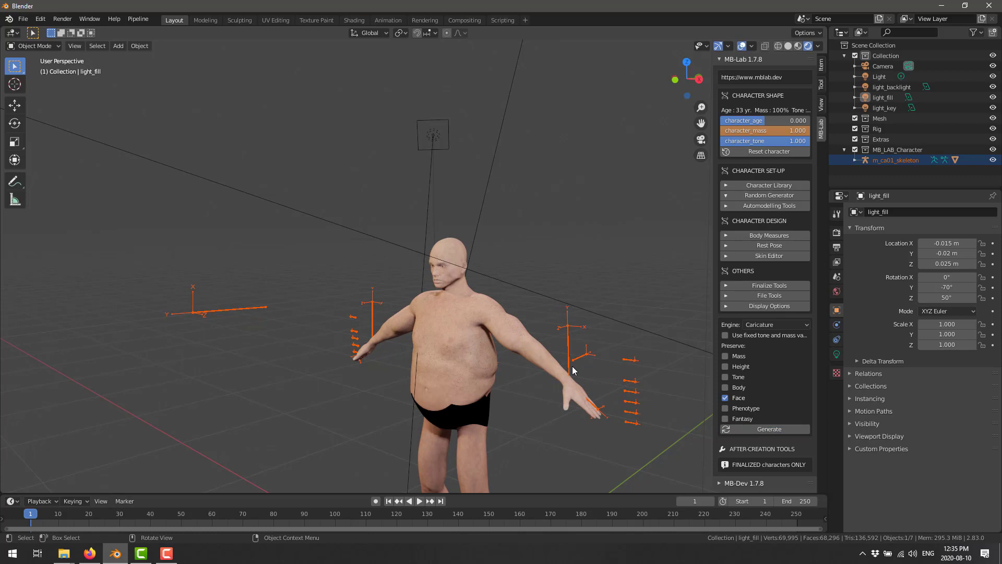
scroll(573, 366, down, 2)
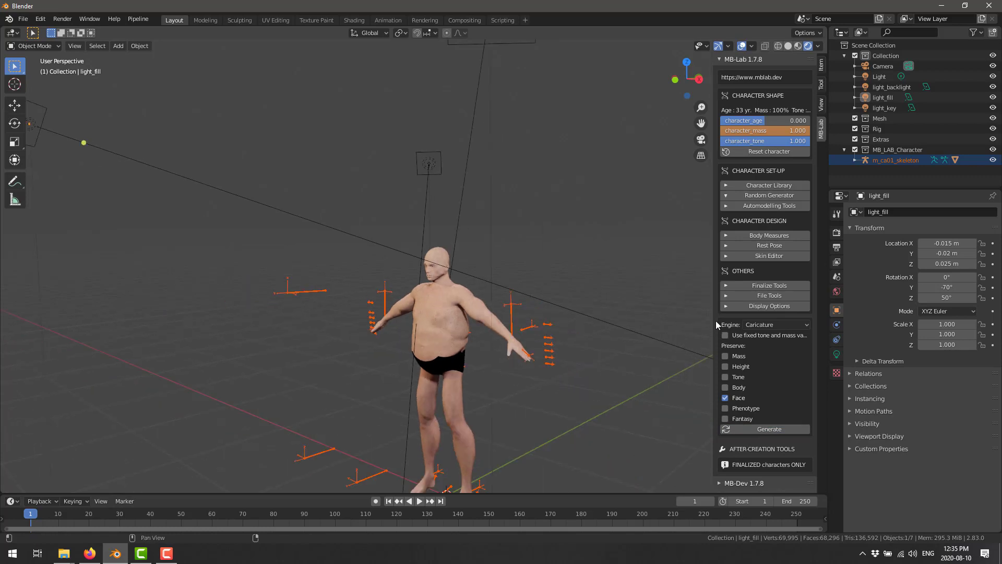
click(763, 326)
click(754, 347)
click(754, 429)
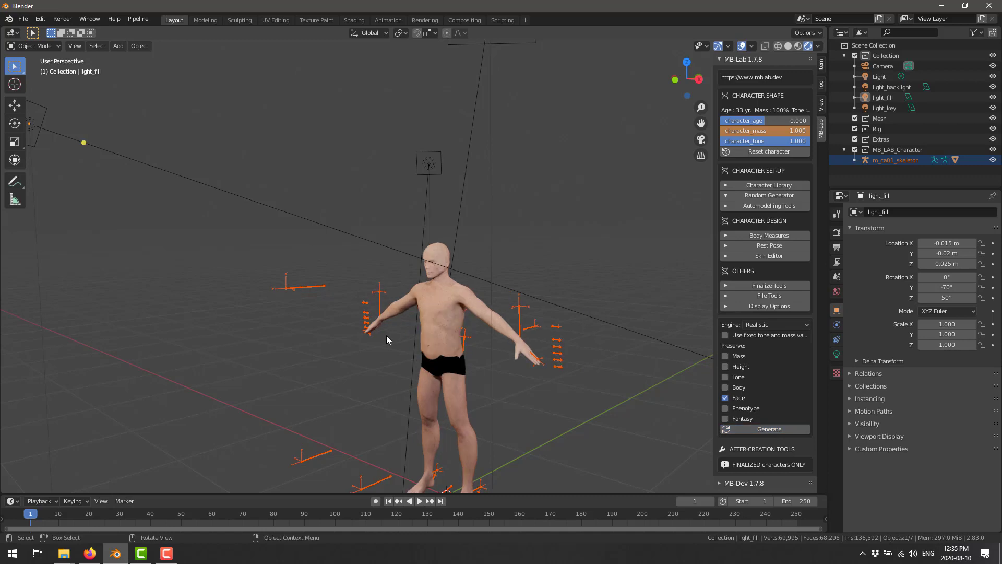
- In the Skin Editor, lower skin_freckles from 0.80 to 0.40
scroll(499, 278, up, 5)
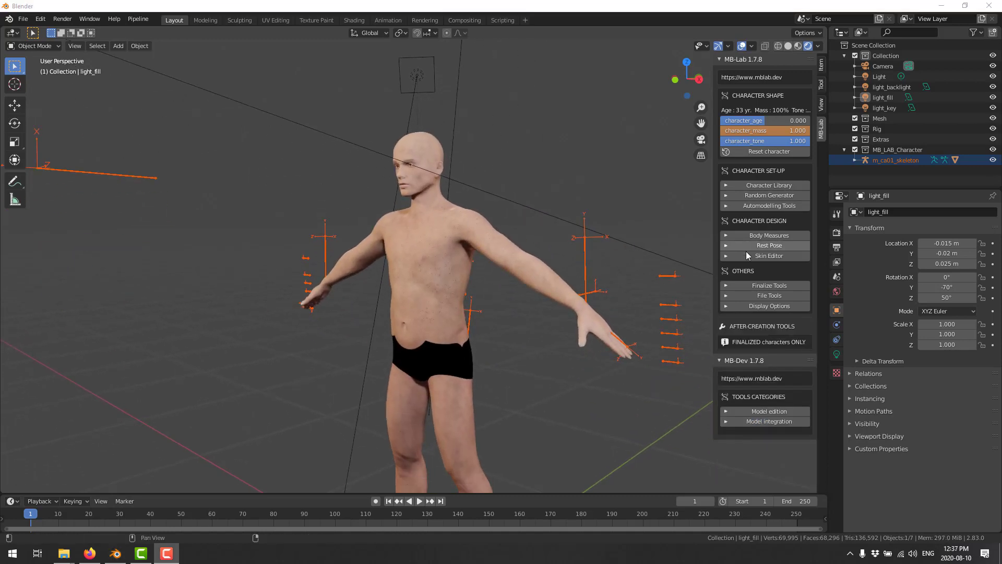
click(727, 255)
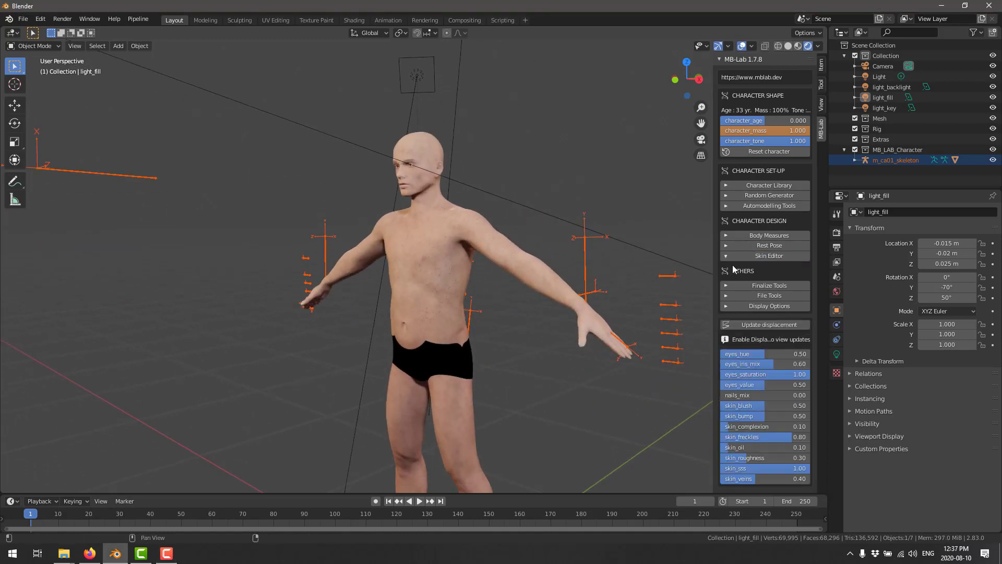
scroll(778, 342, down, 3)
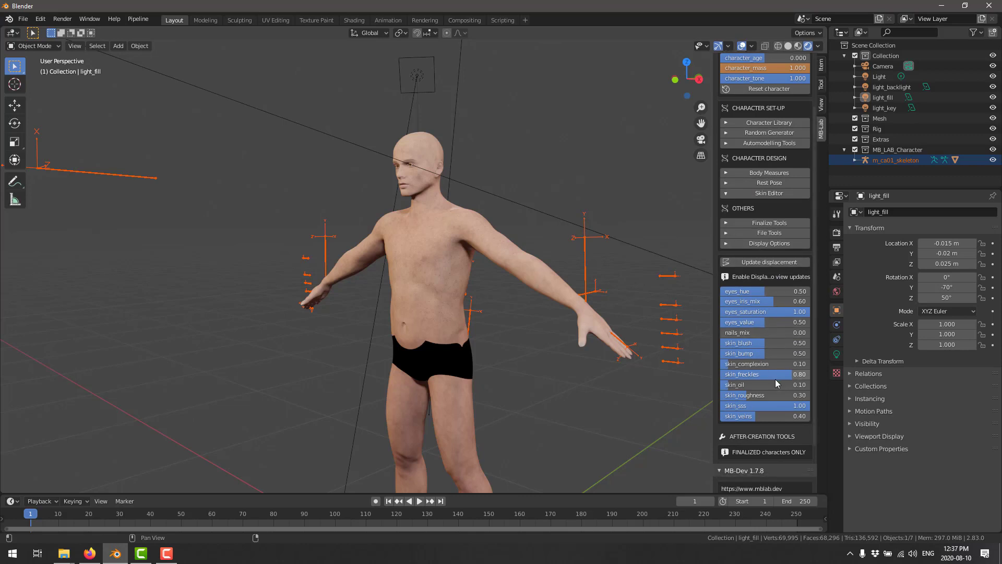
scroll(775, 379, down, 3)
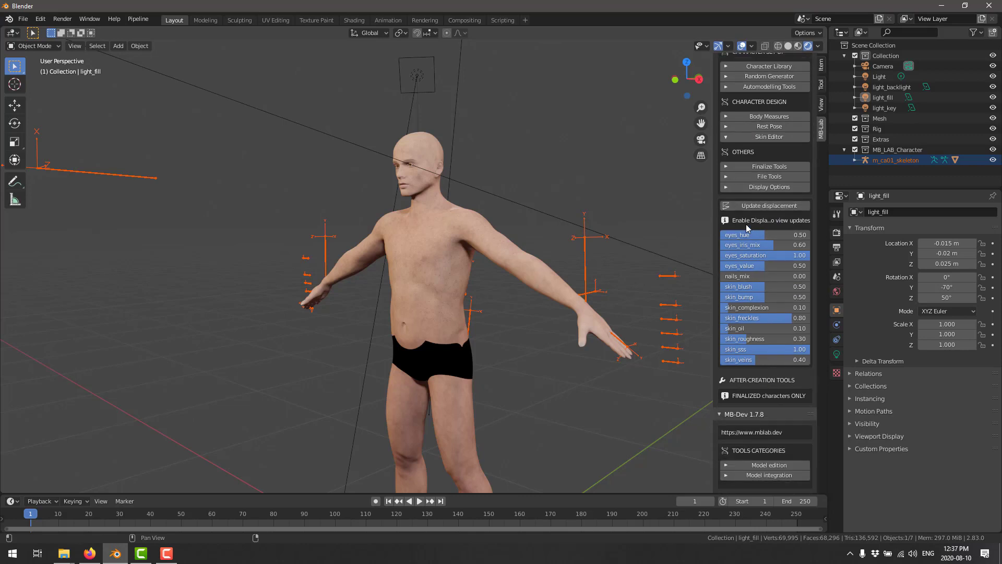
scroll(747, 387, up, 1)
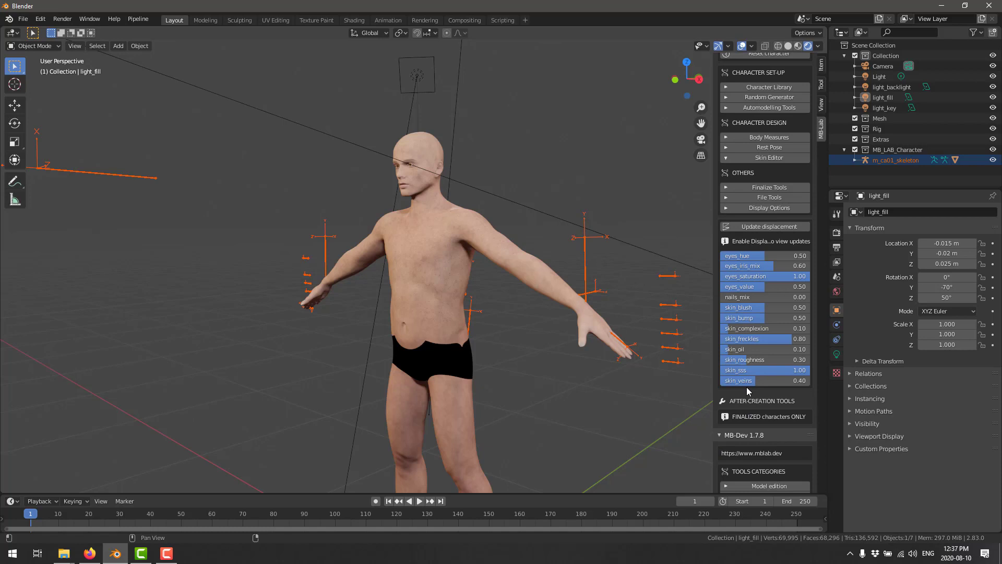
scroll(753, 362, down, 1)
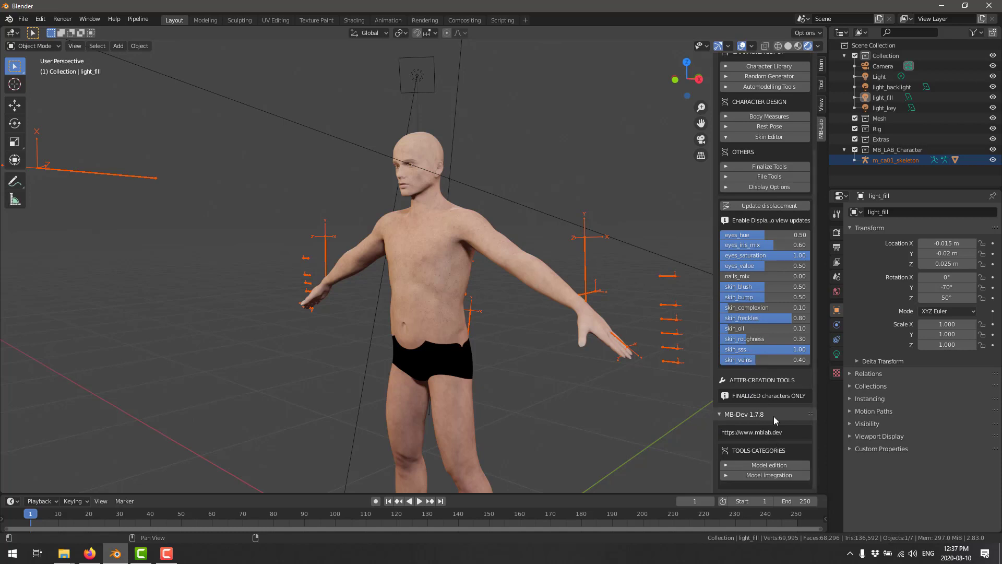
scroll(773, 416, up, 2)
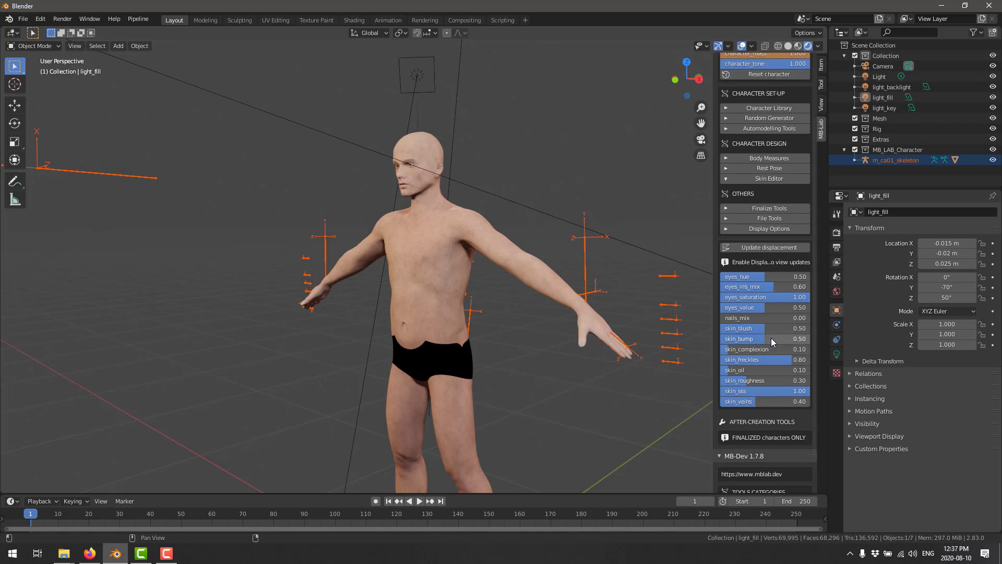
click(767, 360)
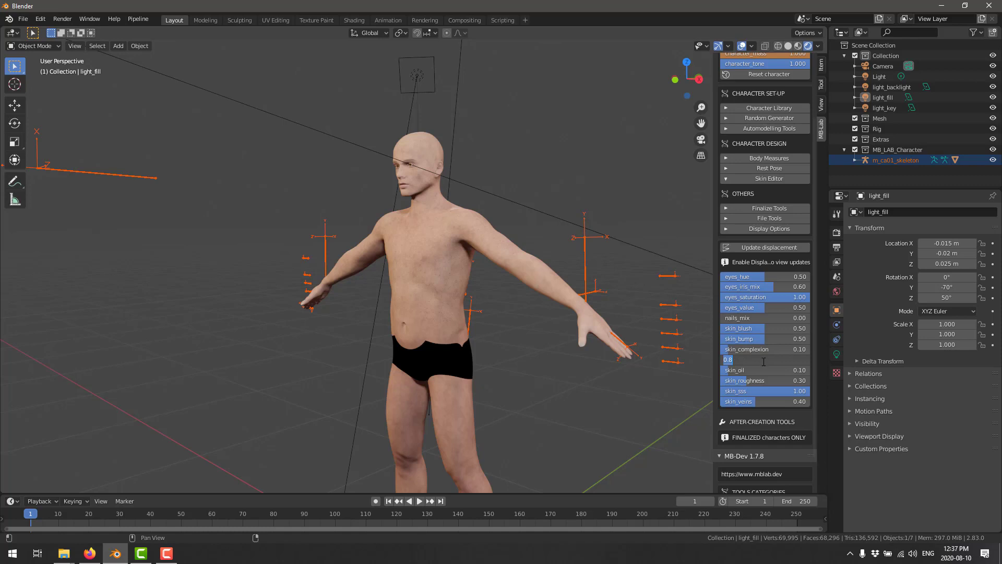
text(0.4)
key(Return)
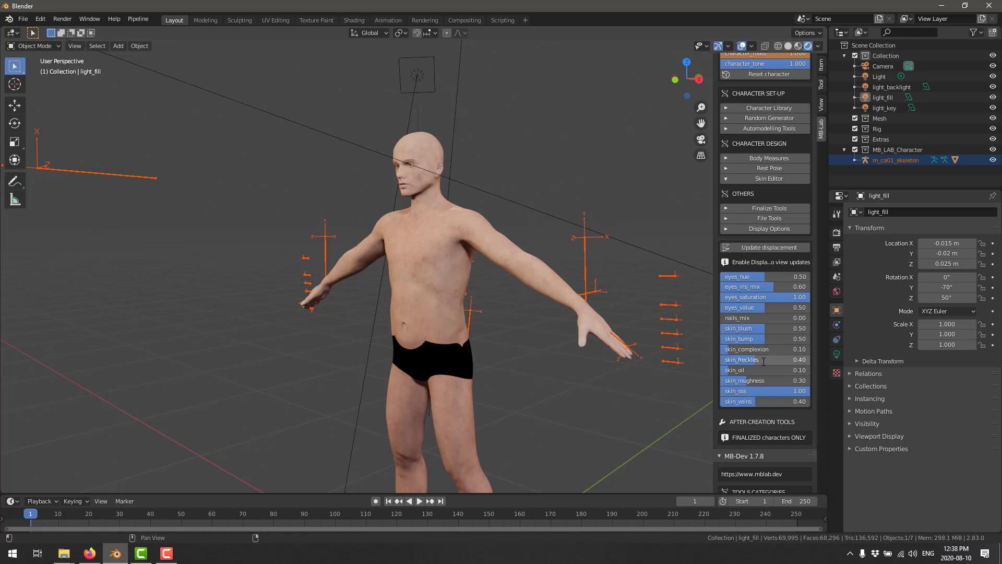
- Enable the displacement preview under Display Options
click(725, 228)
scroll(763, 420, down, 1)
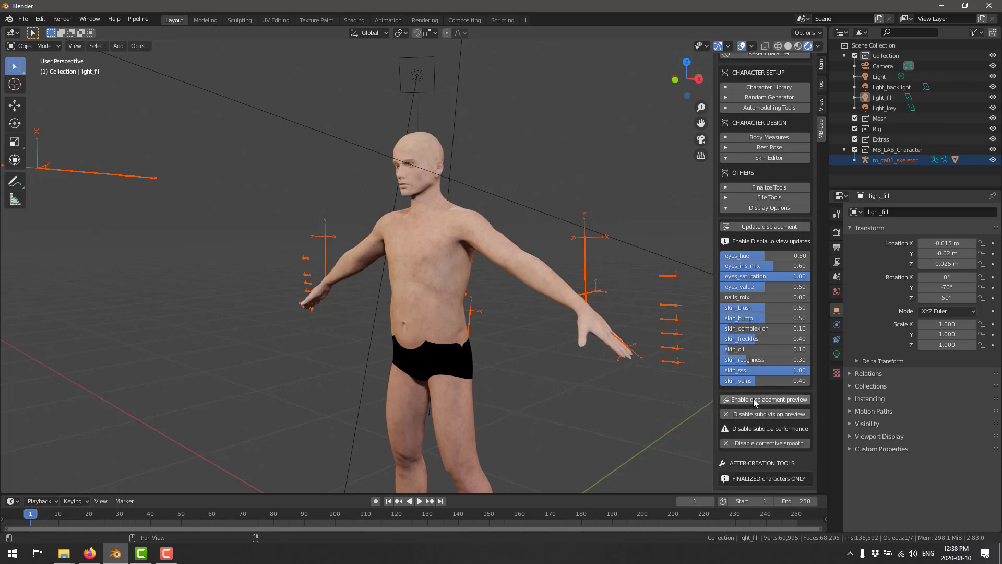
click(753, 400)
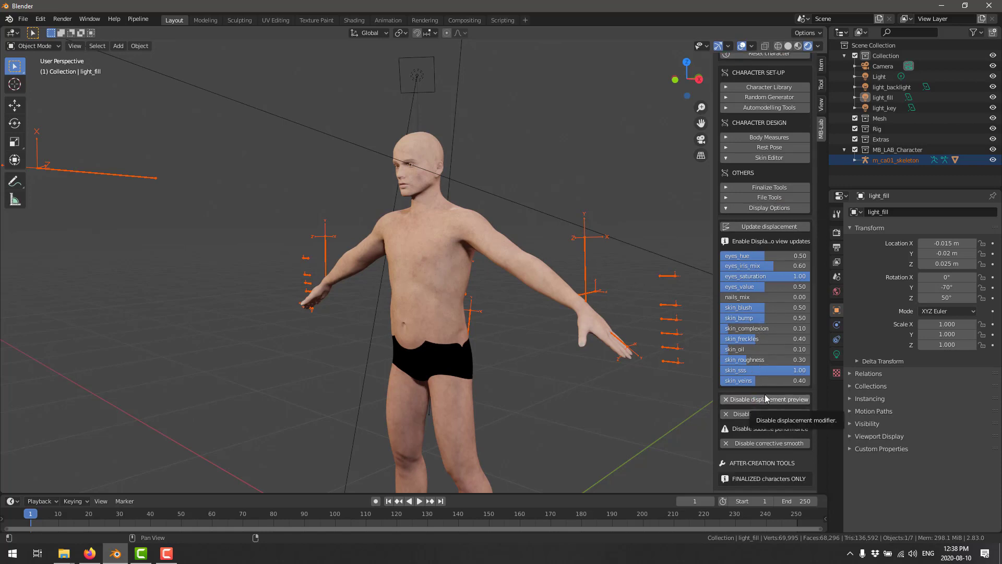
- Raise skin_freckles to 0.90
click(757, 340)
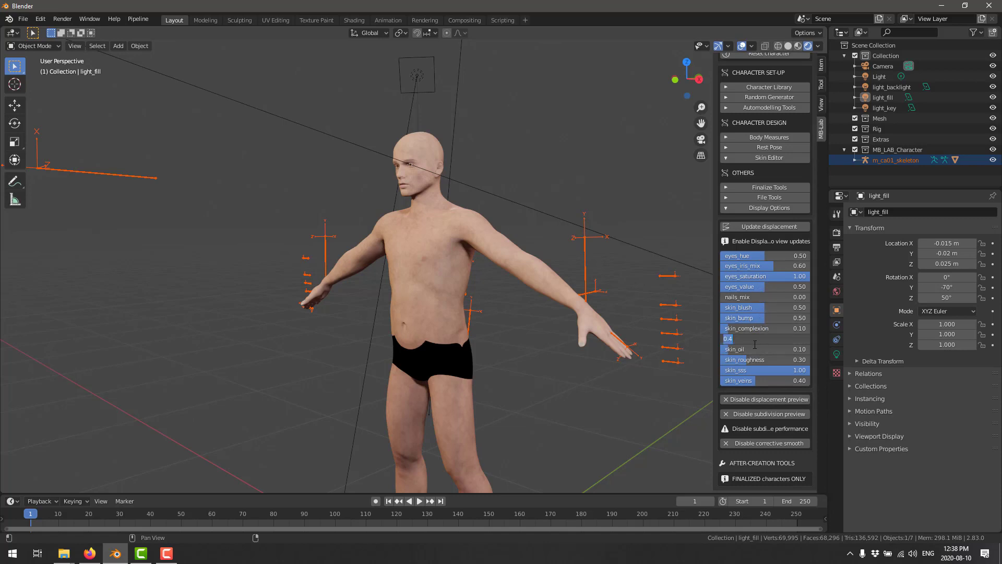
text(0.9)
key(Return)
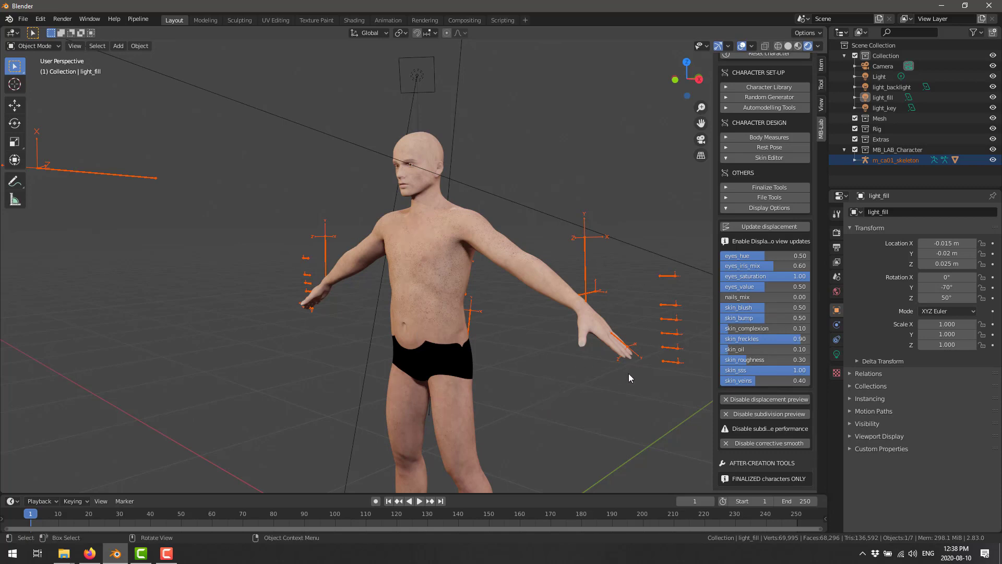
scroll(629, 375, down, 1)
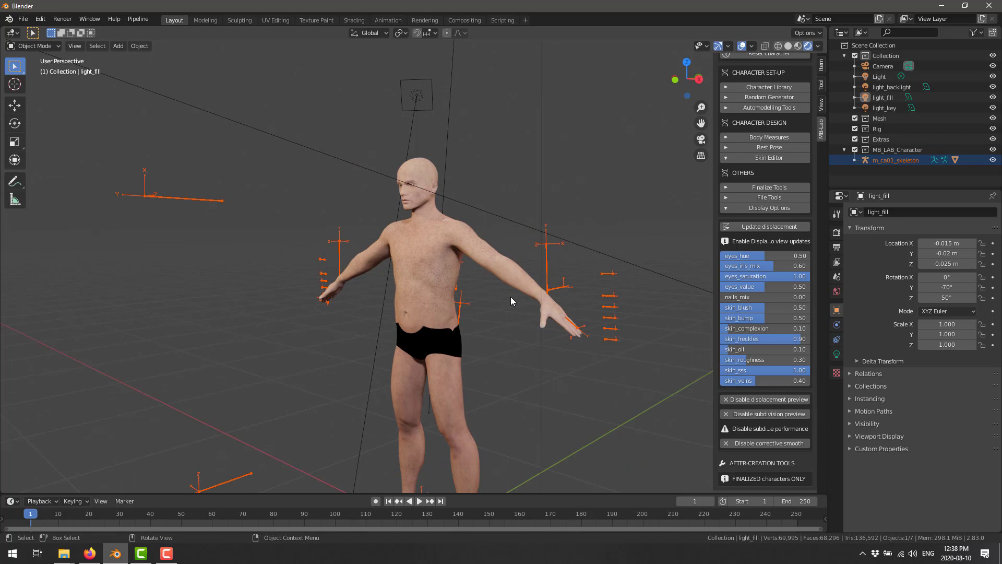
scroll(735, 203, up, 5)
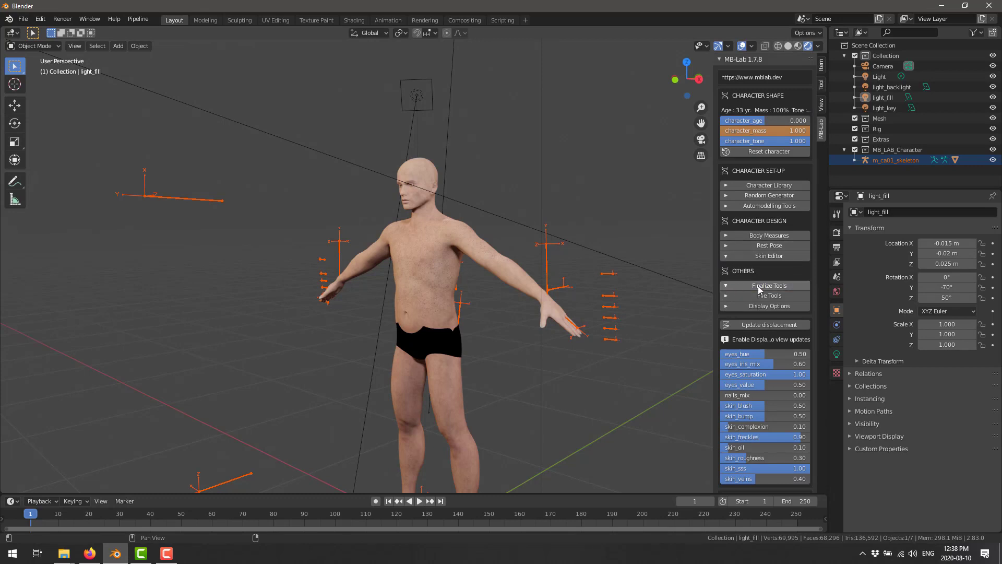
- Finalize the character with textures and backup, saving to the temp folder with no prefix
click(761, 289)
scroll(763, 360, down, 5)
scroll(762, 360, down, 4)
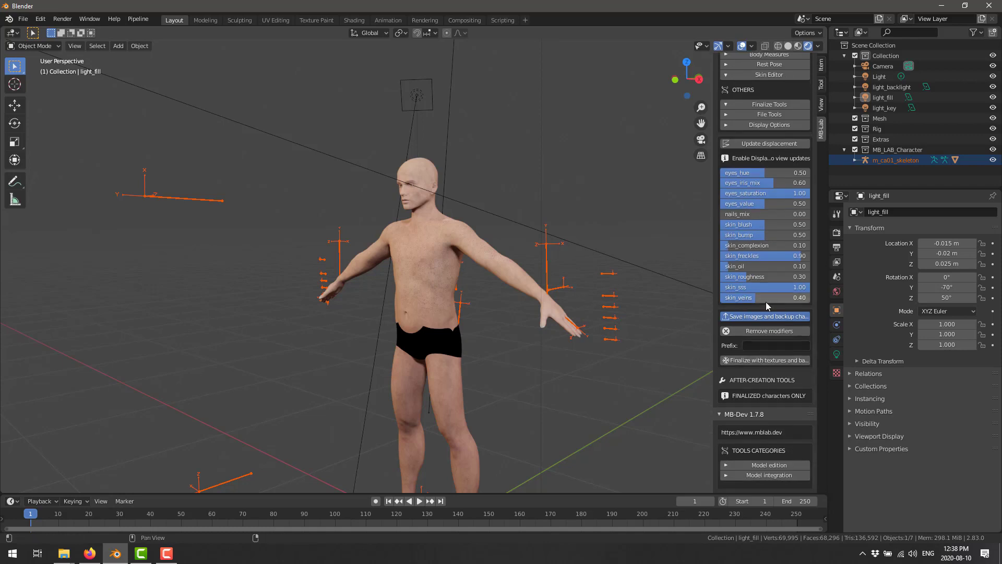
click(765, 346)
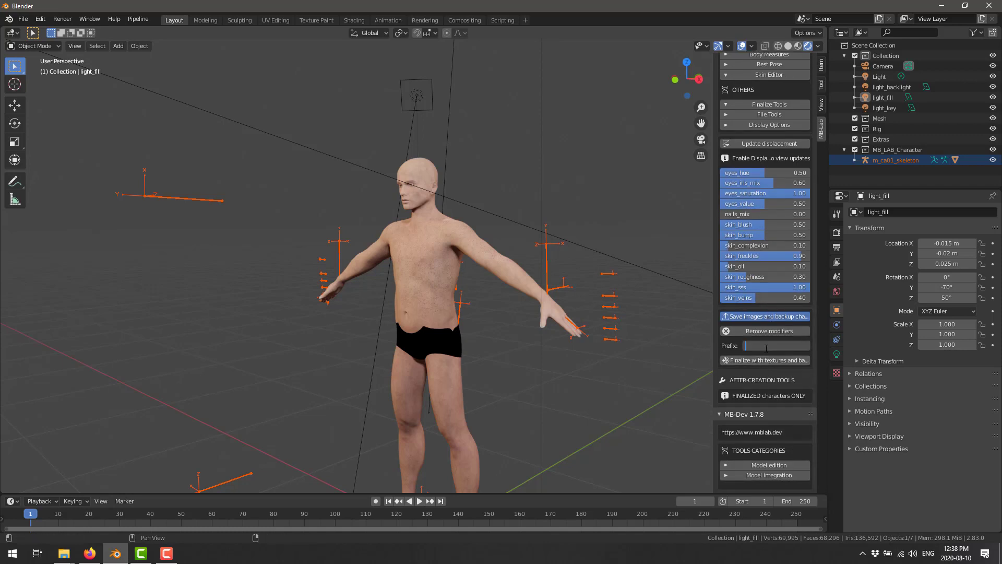
click(760, 362)
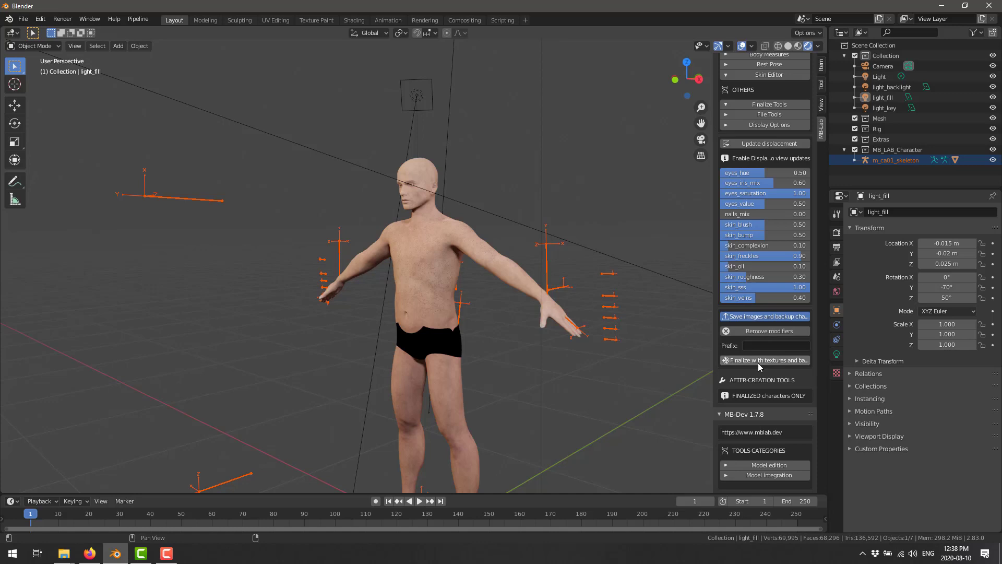
click(768, 362)
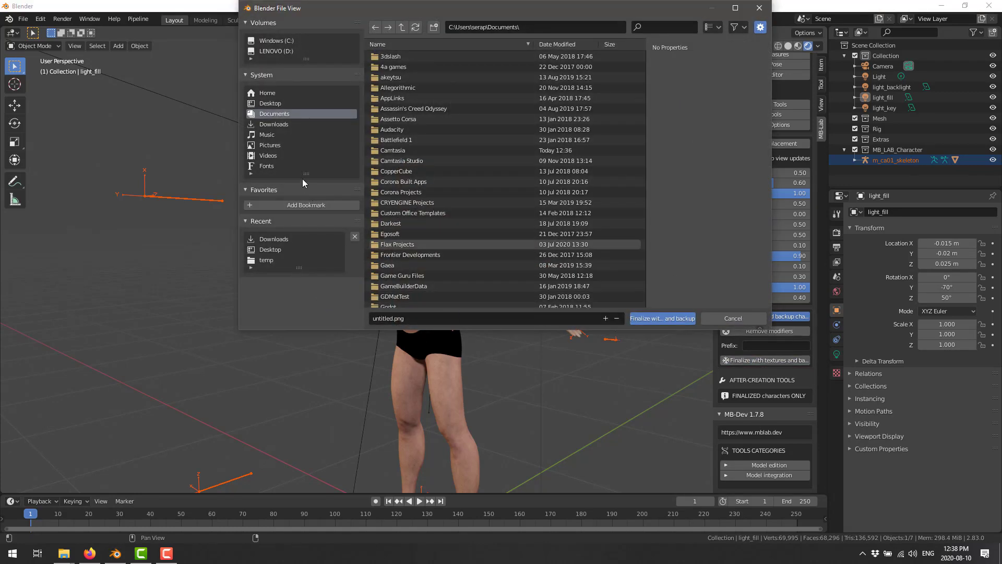
click(273, 260)
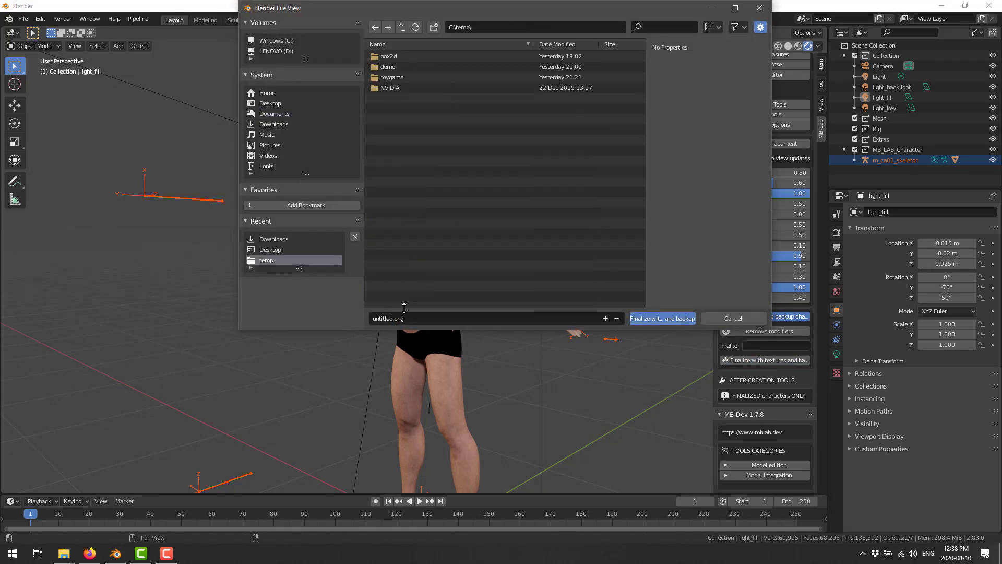
click(648, 318)
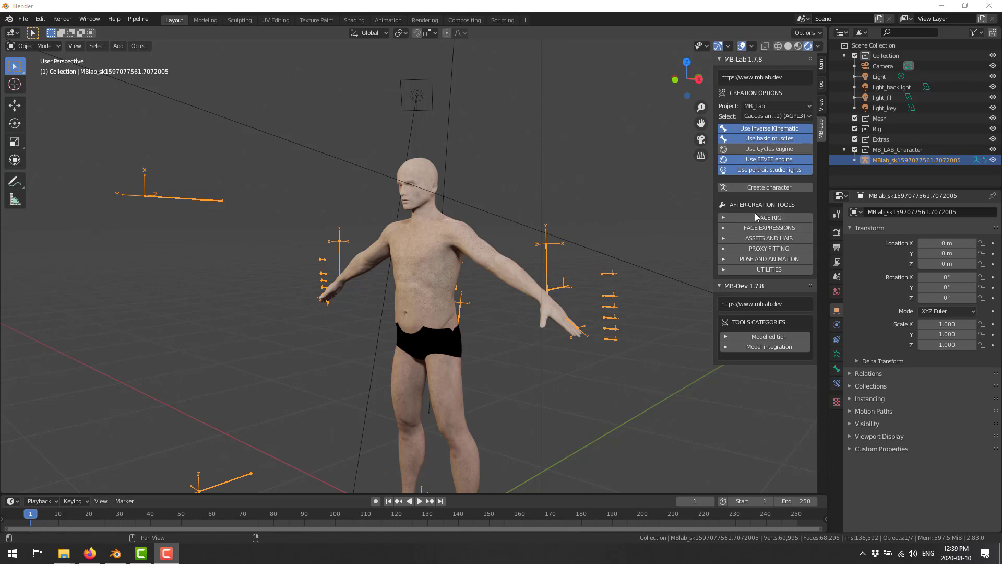
- Create a face rig for the character from the FACE RIG panel
scroll(522, 223, up, 2)
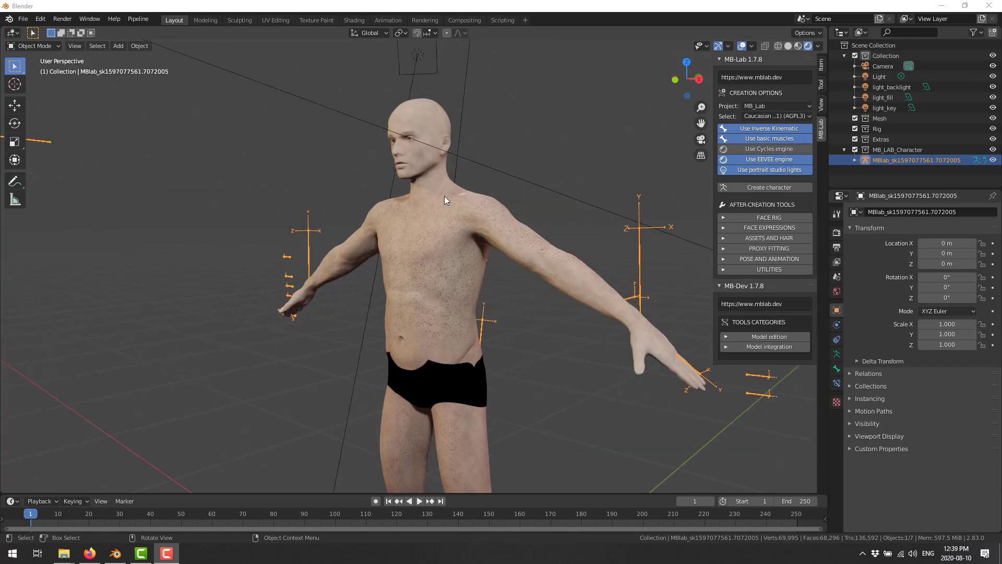
click(725, 218)
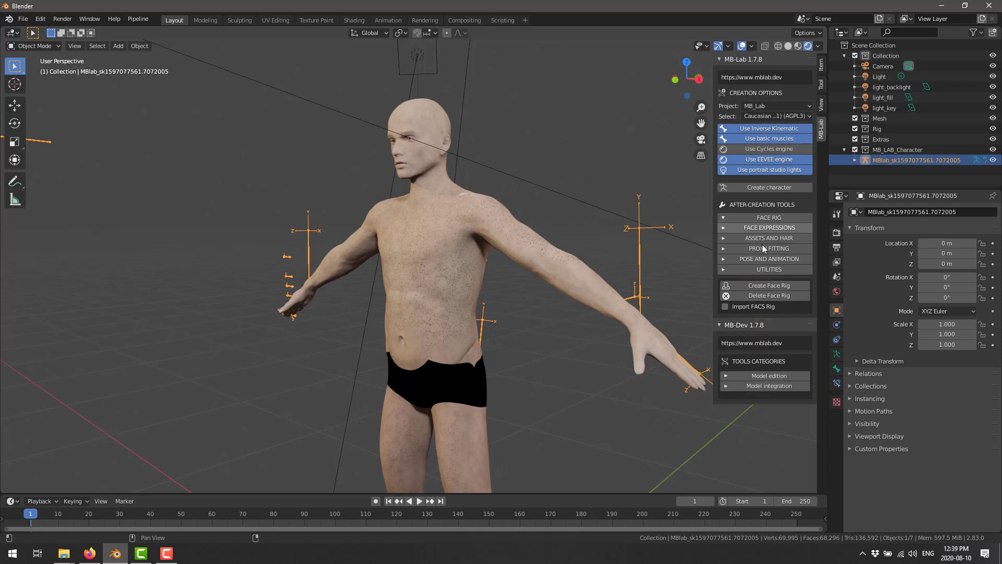
click(775, 285)
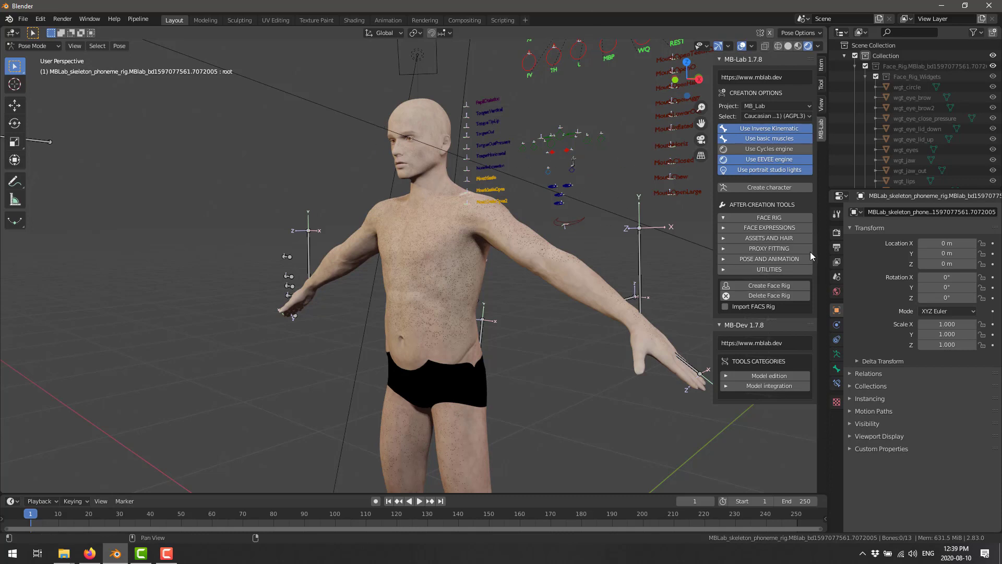
- Expand and collapse the POSE AND ANIMATION tools to look them over
click(786, 258)
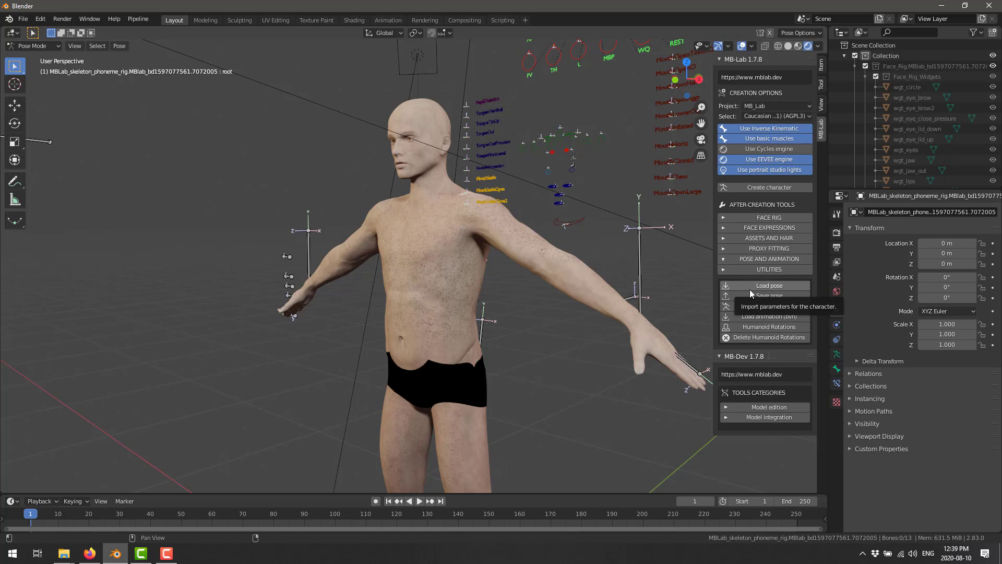
click(723, 259)
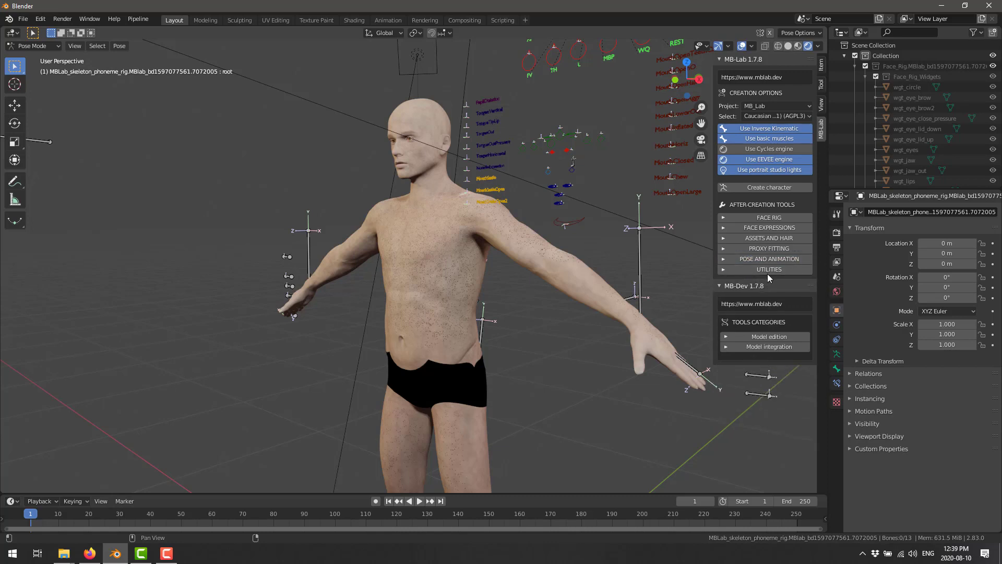
click(725, 260)
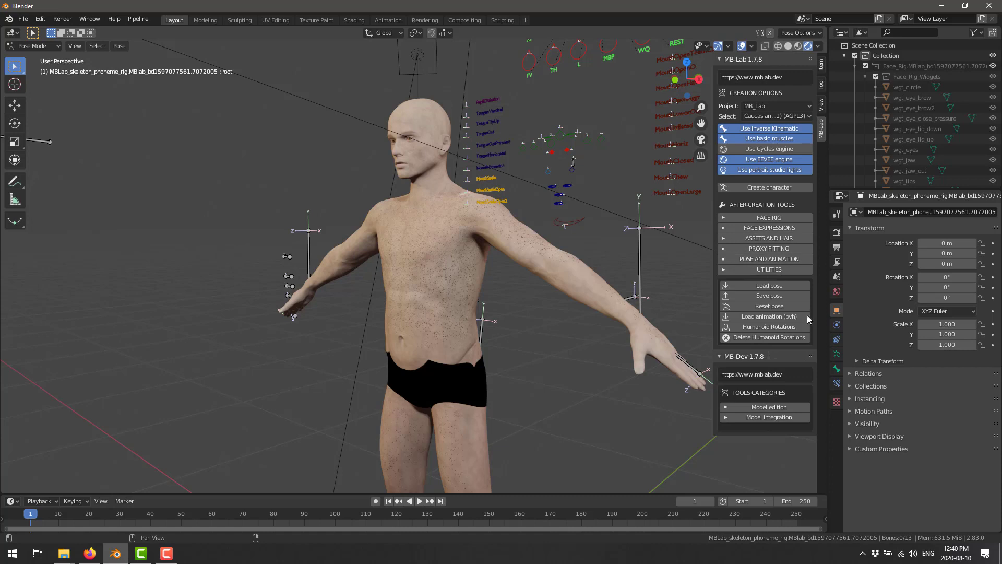
click(725, 232)
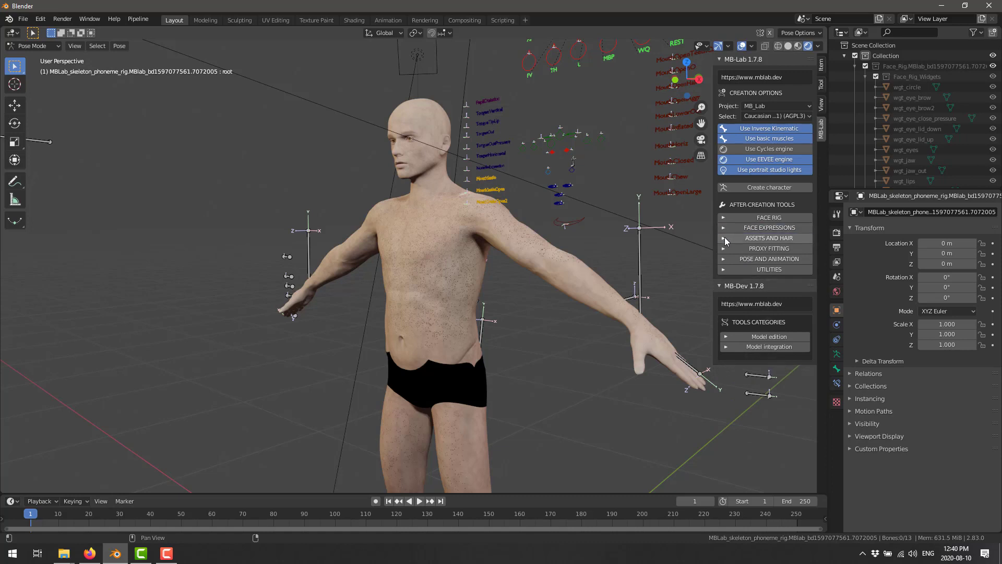
- Set the hair Color preset to Black_Cherry and generate Particle Hair
click(726, 237)
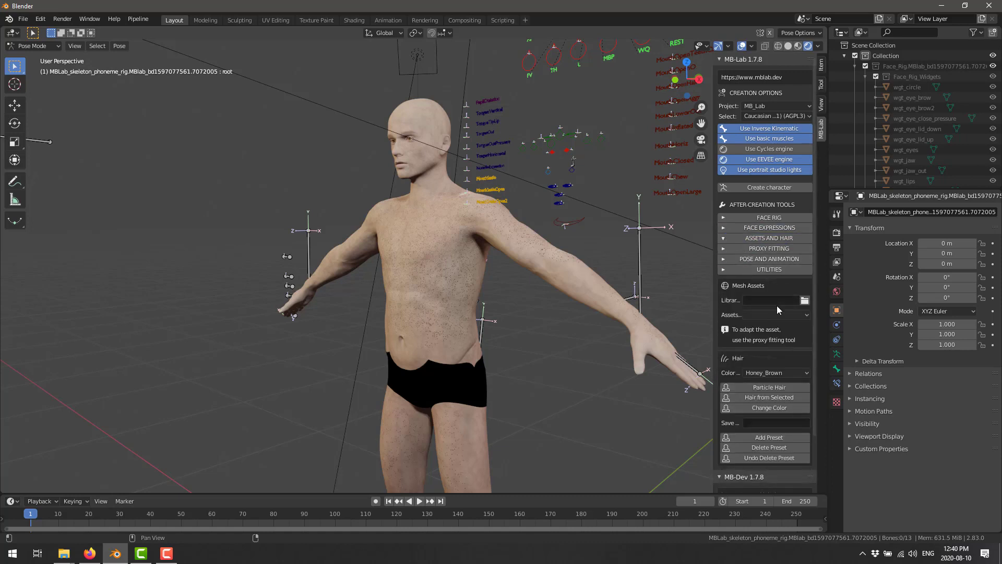
scroll(788, 374, down, 1)
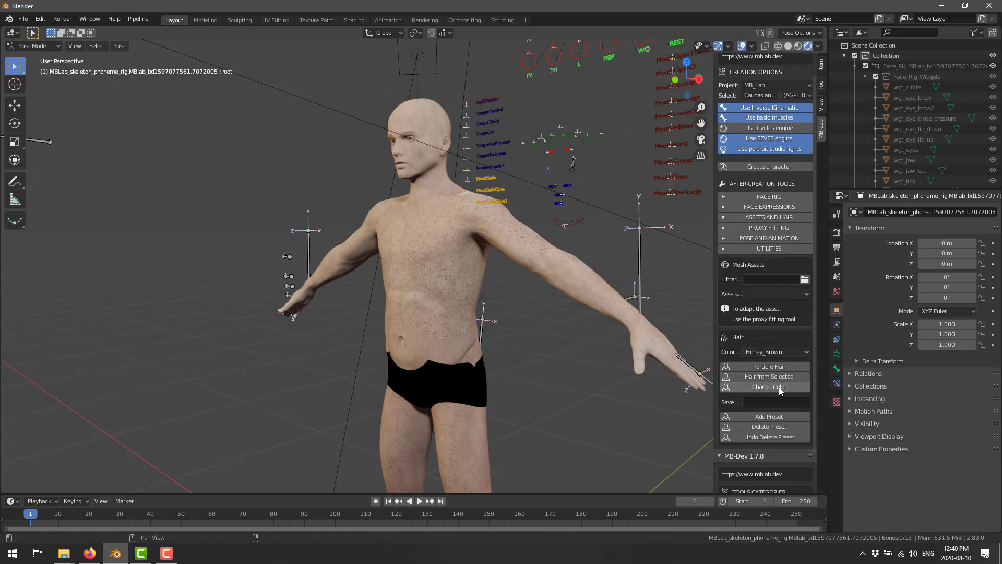
click(787, 353)
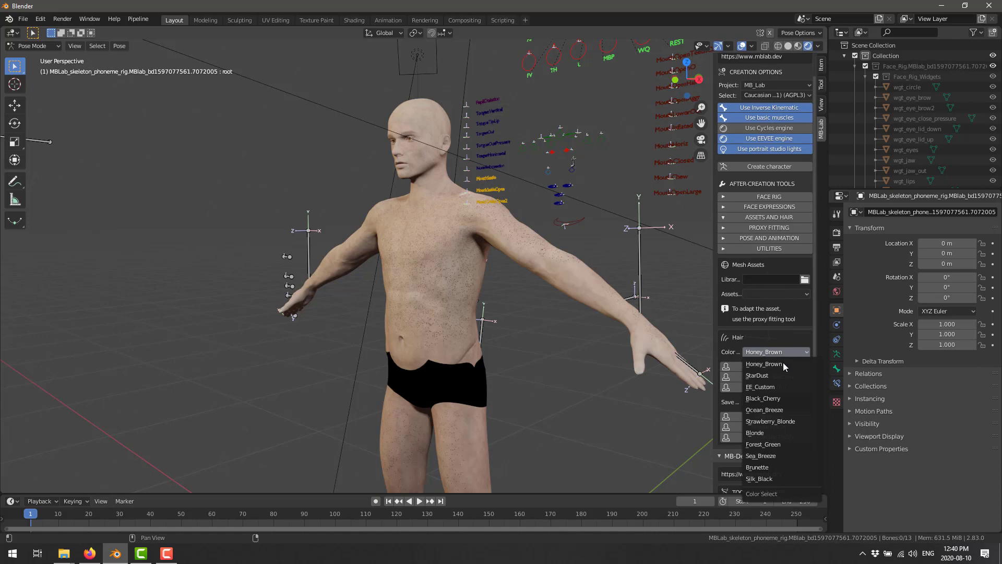
click(781, 398)
click(766, 368)
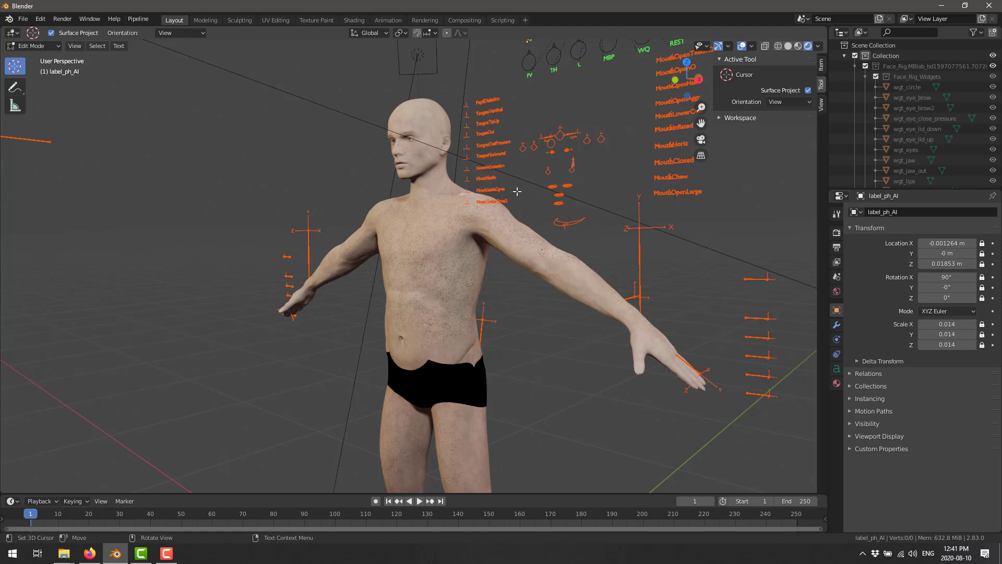
- Orbit around the rigged figure, then bring Firefox with the MB-Lab changelog to the front
middle_drag(517, 191, 804, 159)
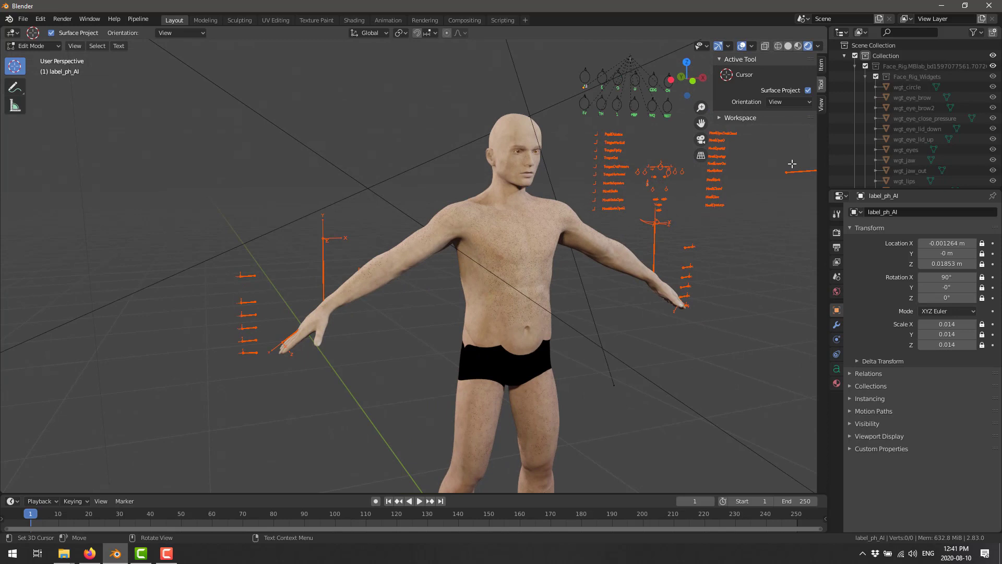
middle_drag(595, 269, 511, 258)
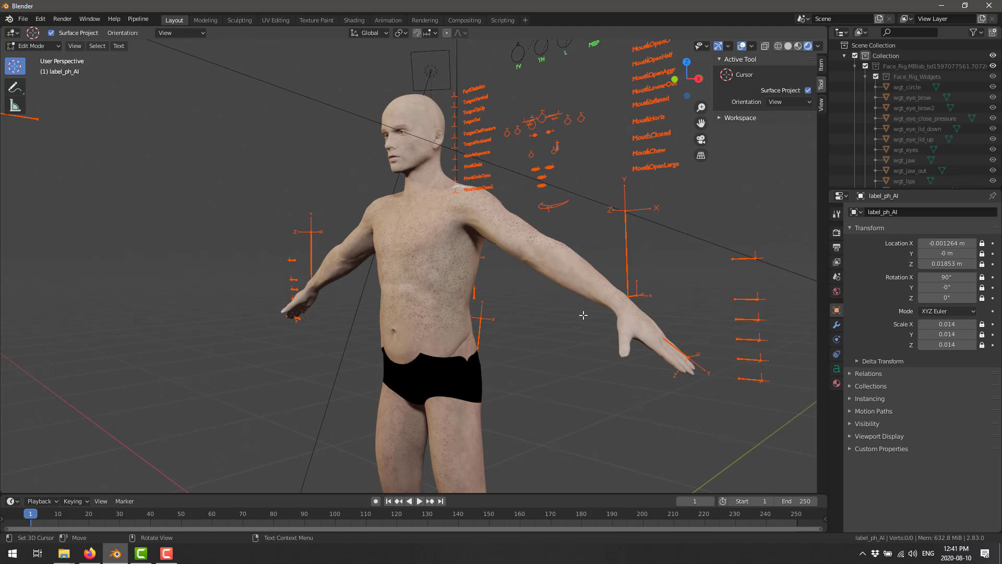
click(96, 554)
- Scroll through the MB-Lab 1.7.8 changelog page
scroll(479, 385, down, 3)
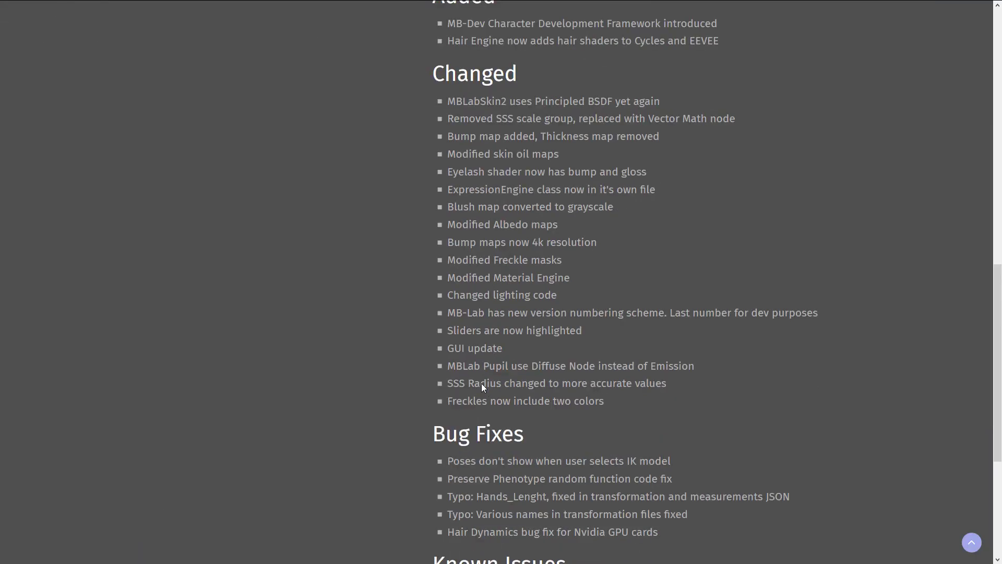
scroll(480, 386, up, 6)
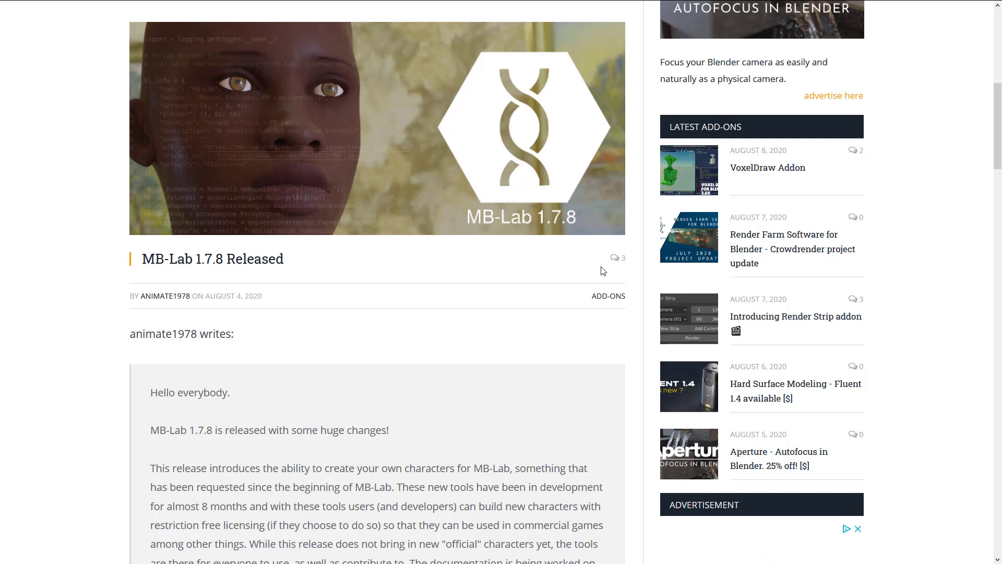
- Scroll to the article body and highlight the sentence about creating your own characters
mouse_move(273, 29)
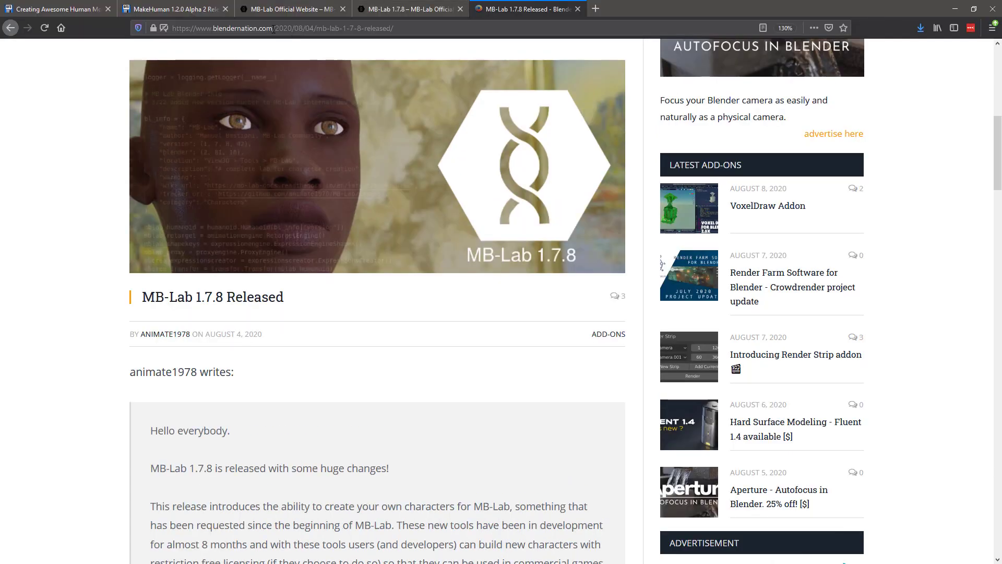
scroll(324, 355, down, 5)
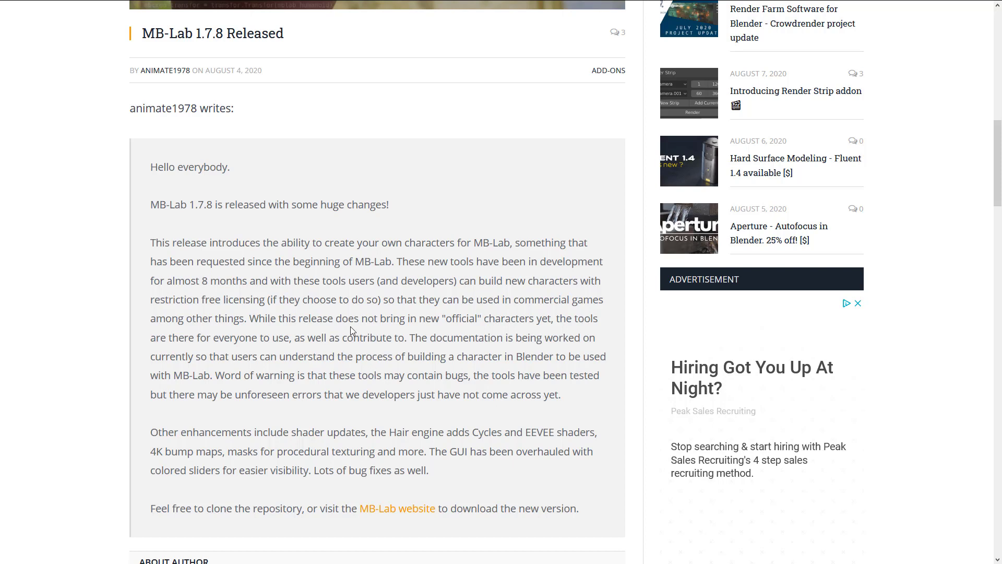
drag(156, 243, 509, 245)
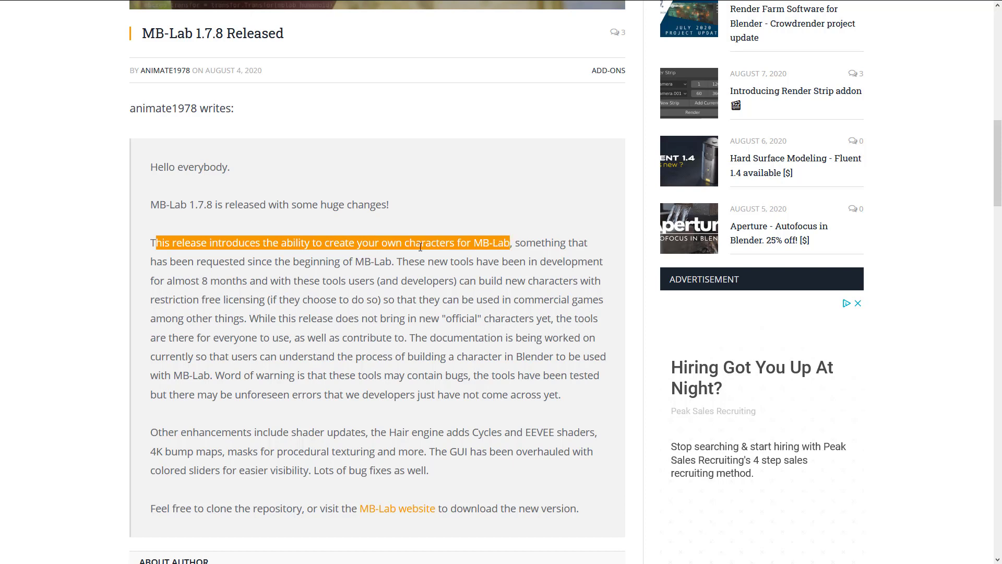
drag(420, 247, 253, 316)
click(254, 316)
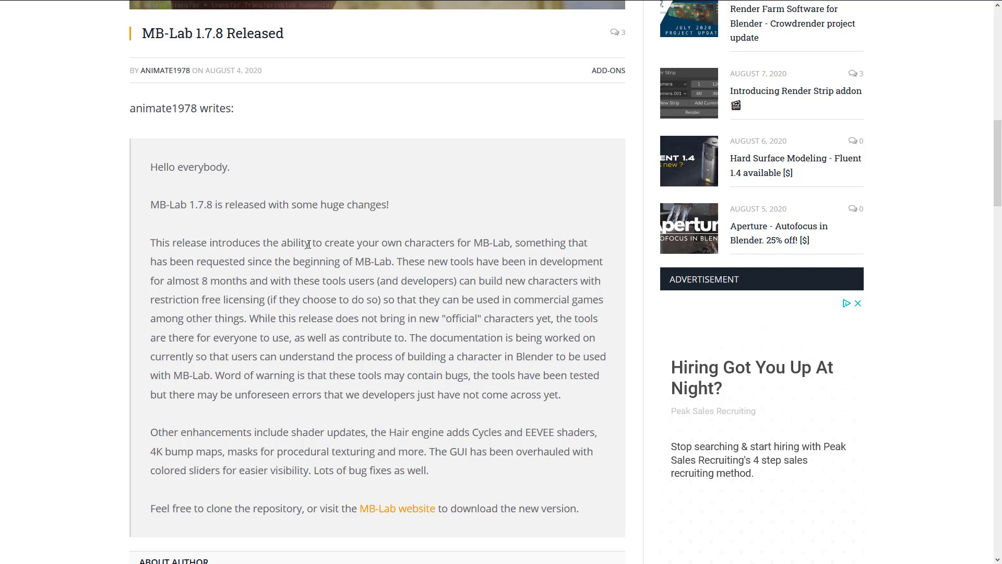
- Highlight the passages about creating characters for MB-Lab and the new tools' development
drag(323, 244, 396, 264)
click(398, 265)
drag(394, 255, 437, 337)
click(439, 337)
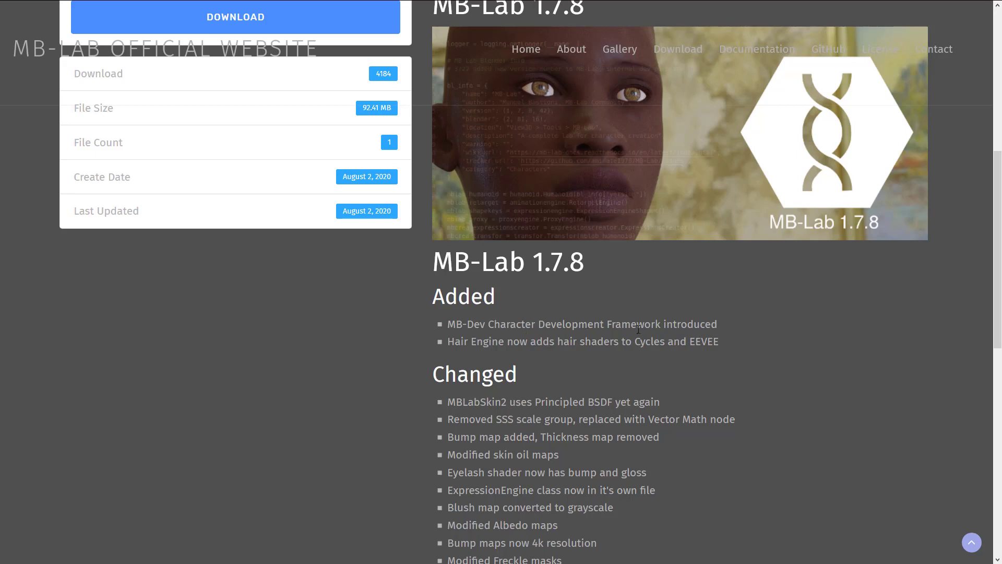
drag(742, 324, 434, 312)
click(458, 324)
triple_click(725, 319)
click(724, 319)
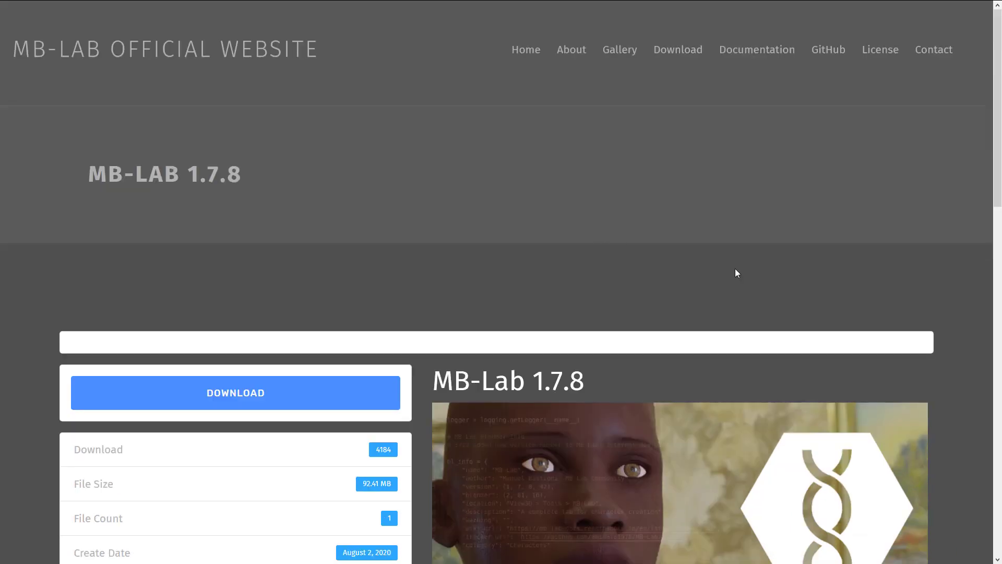
scroll(735, 269, down, 6)
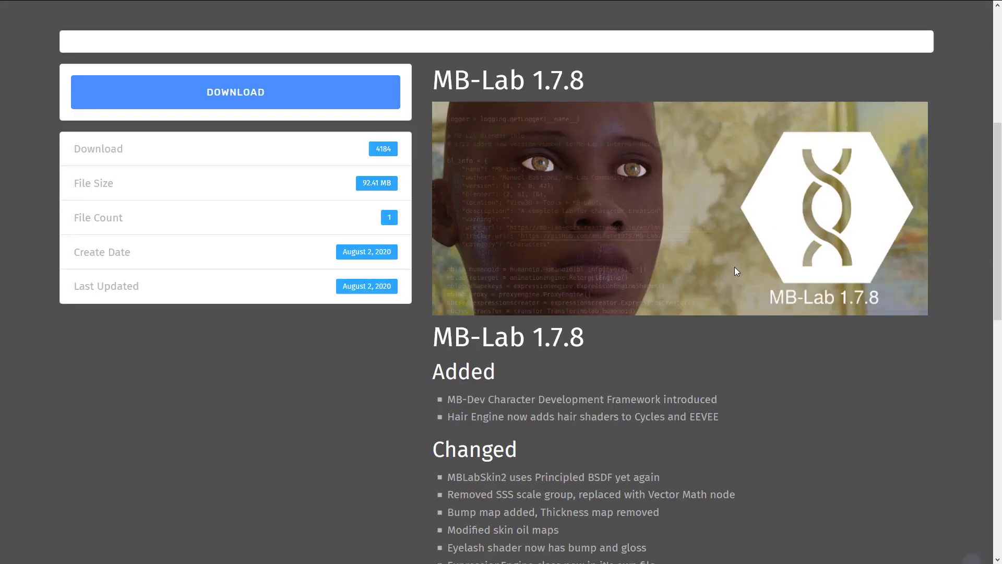